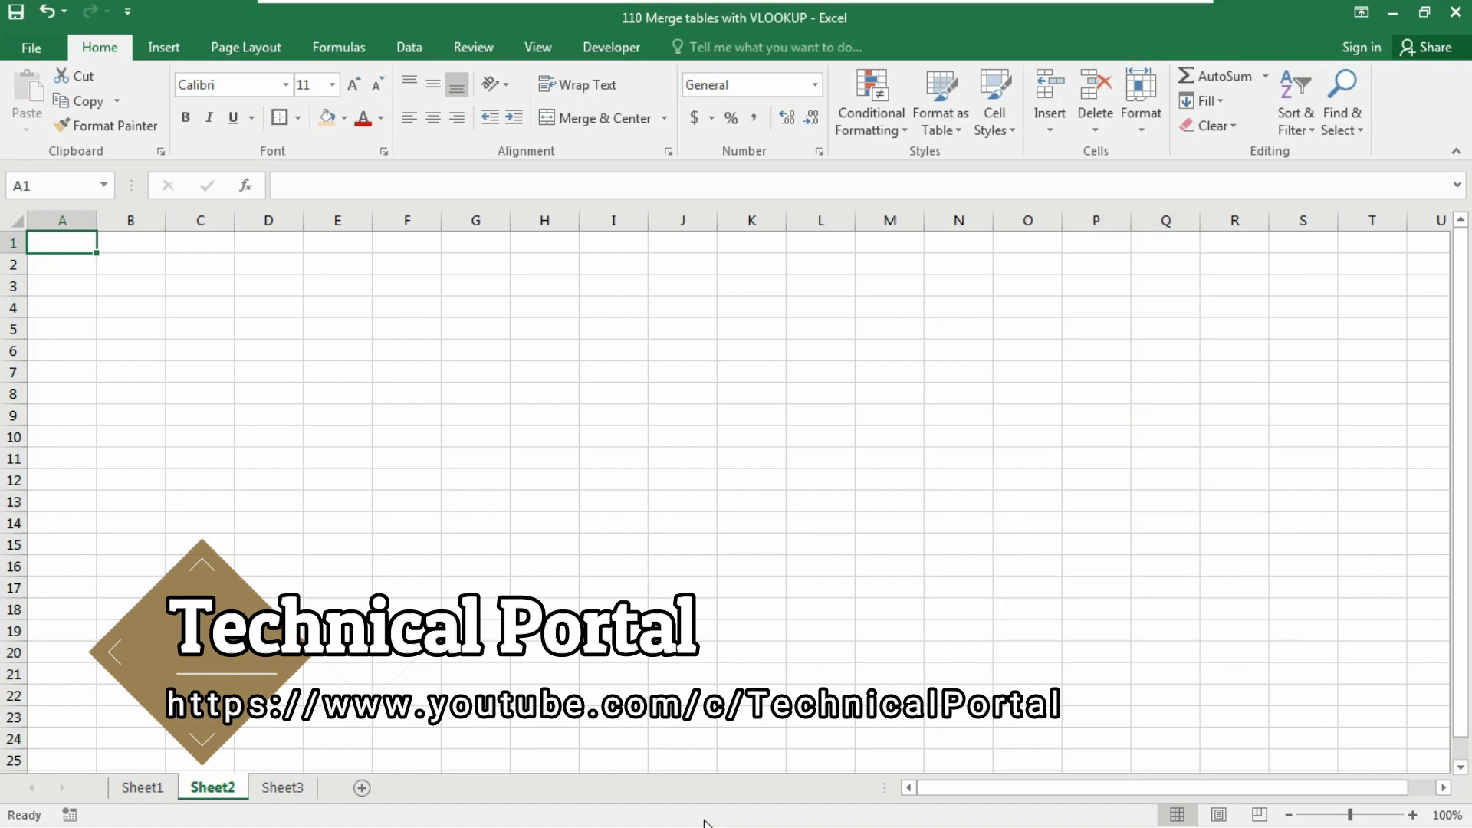
Step: Switch to Sheet1, which holds the sales and customer tables
left_click(136, 788)
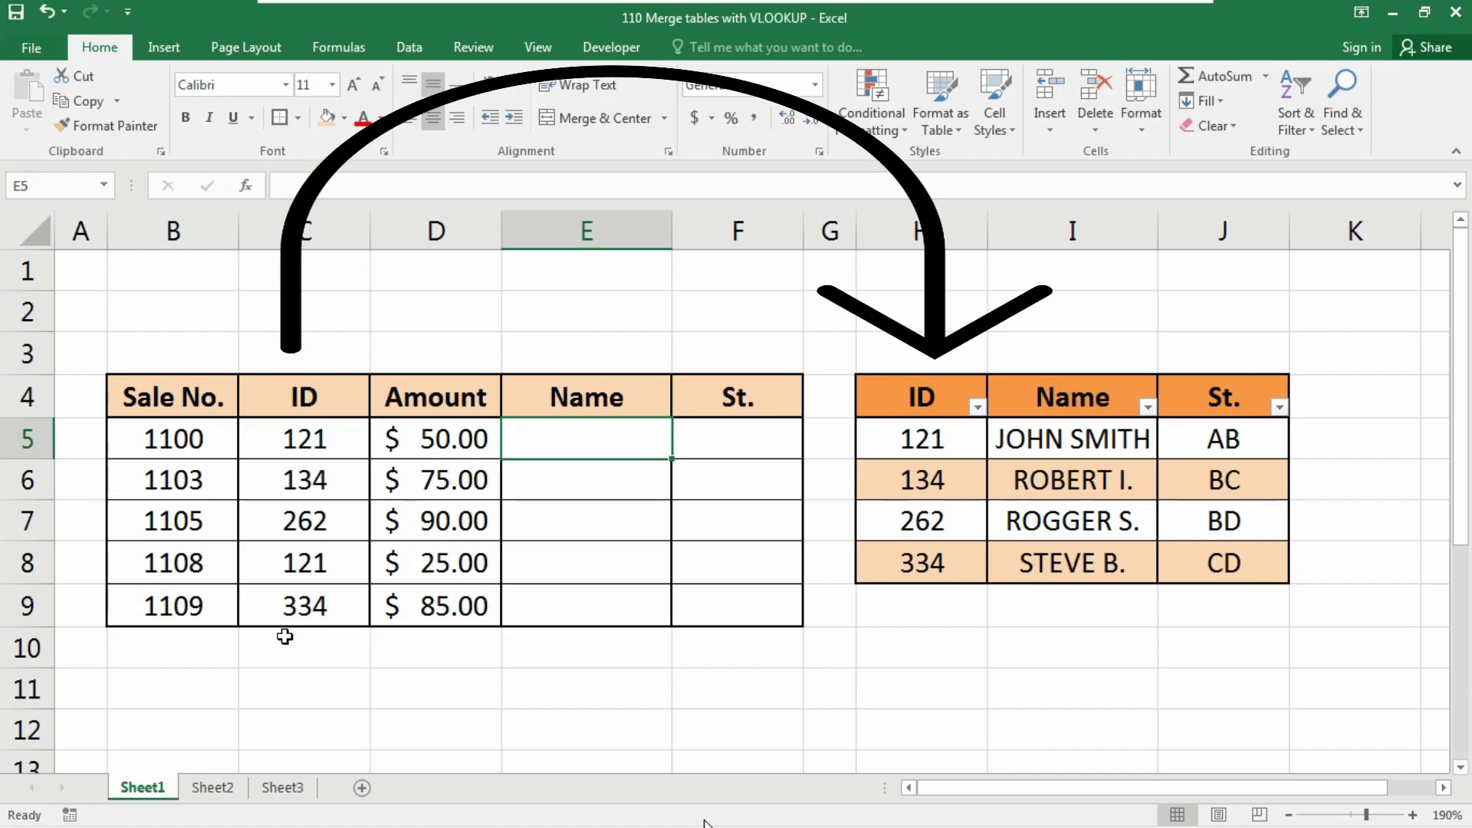
left_click_drag(319, 434, 417, 583)
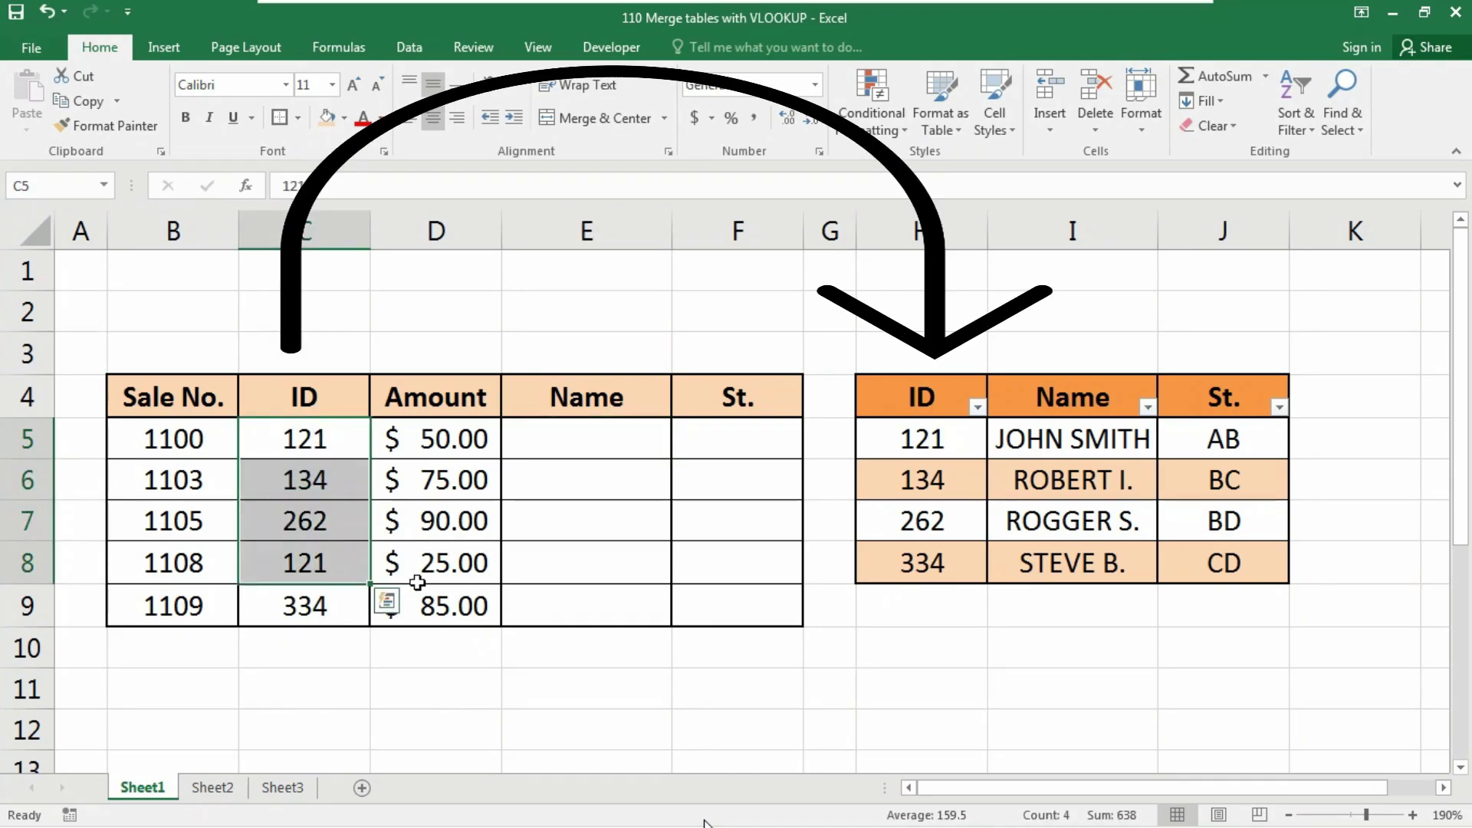
left_click_drag(924, 438, 933, 559)
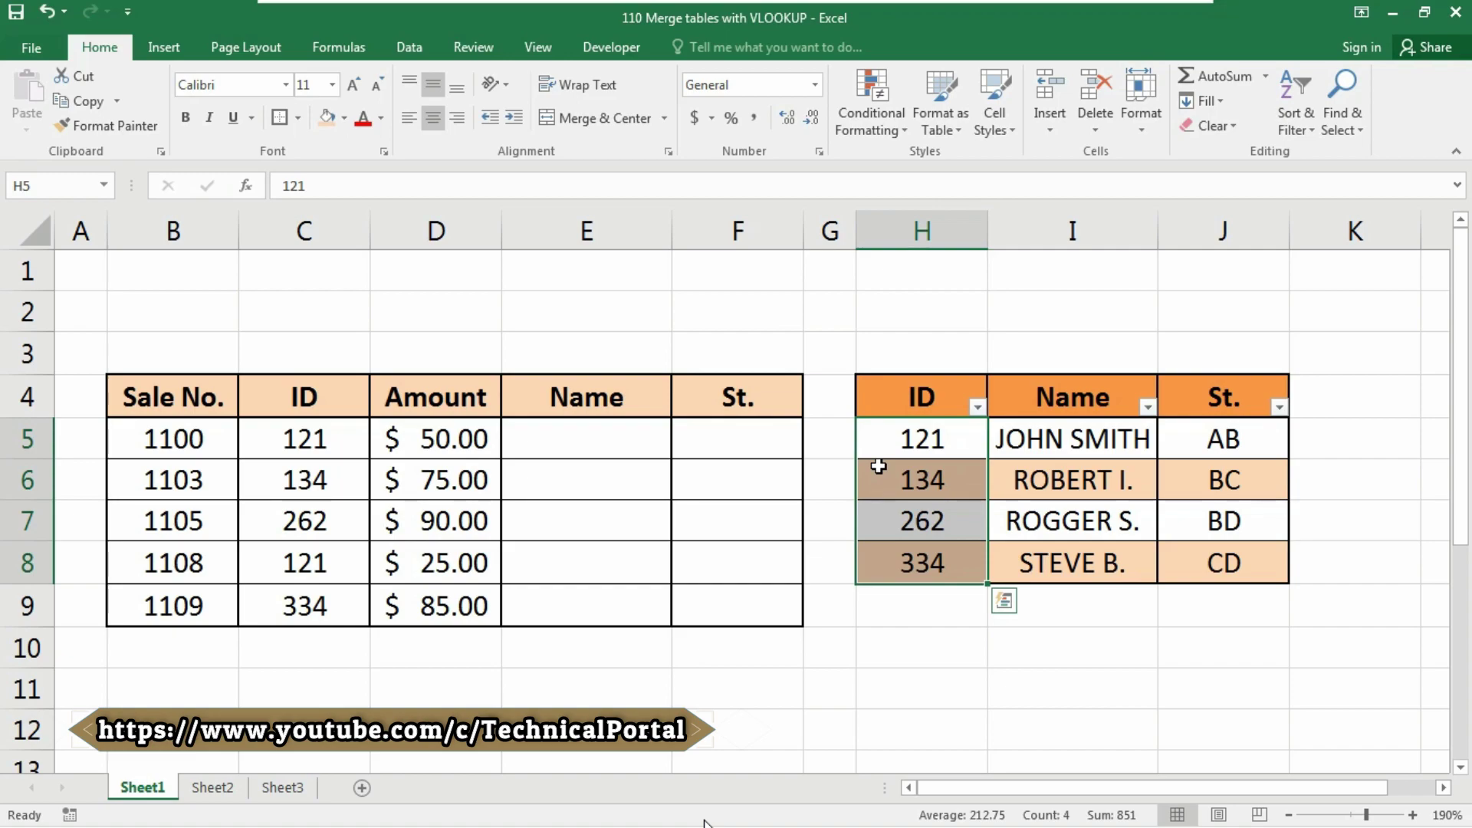
Step: Begin a VLOOKUP in E5 using $C5 as the lookup value, column-locked
left_click(546, 449)
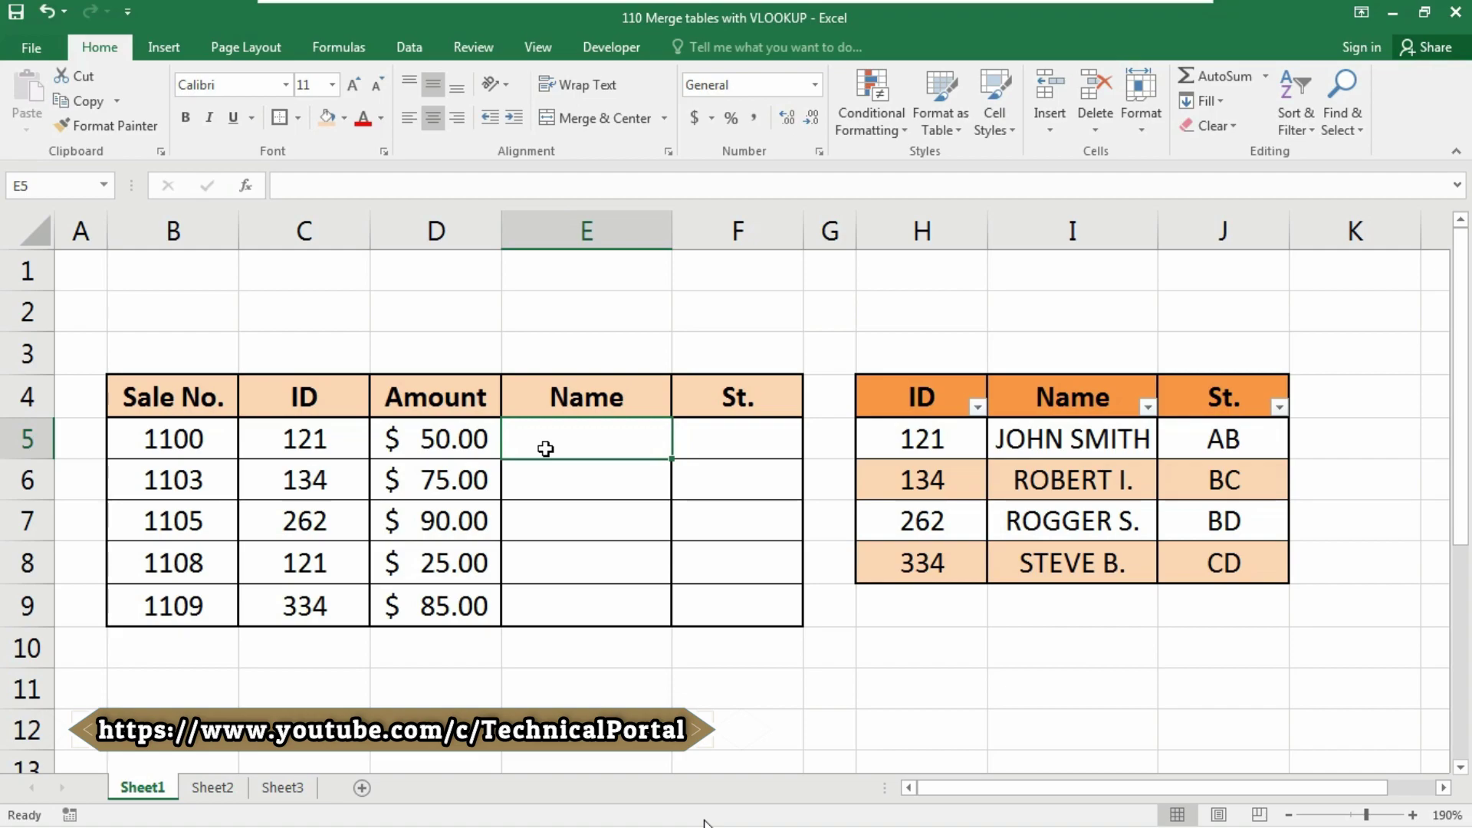
type("=")
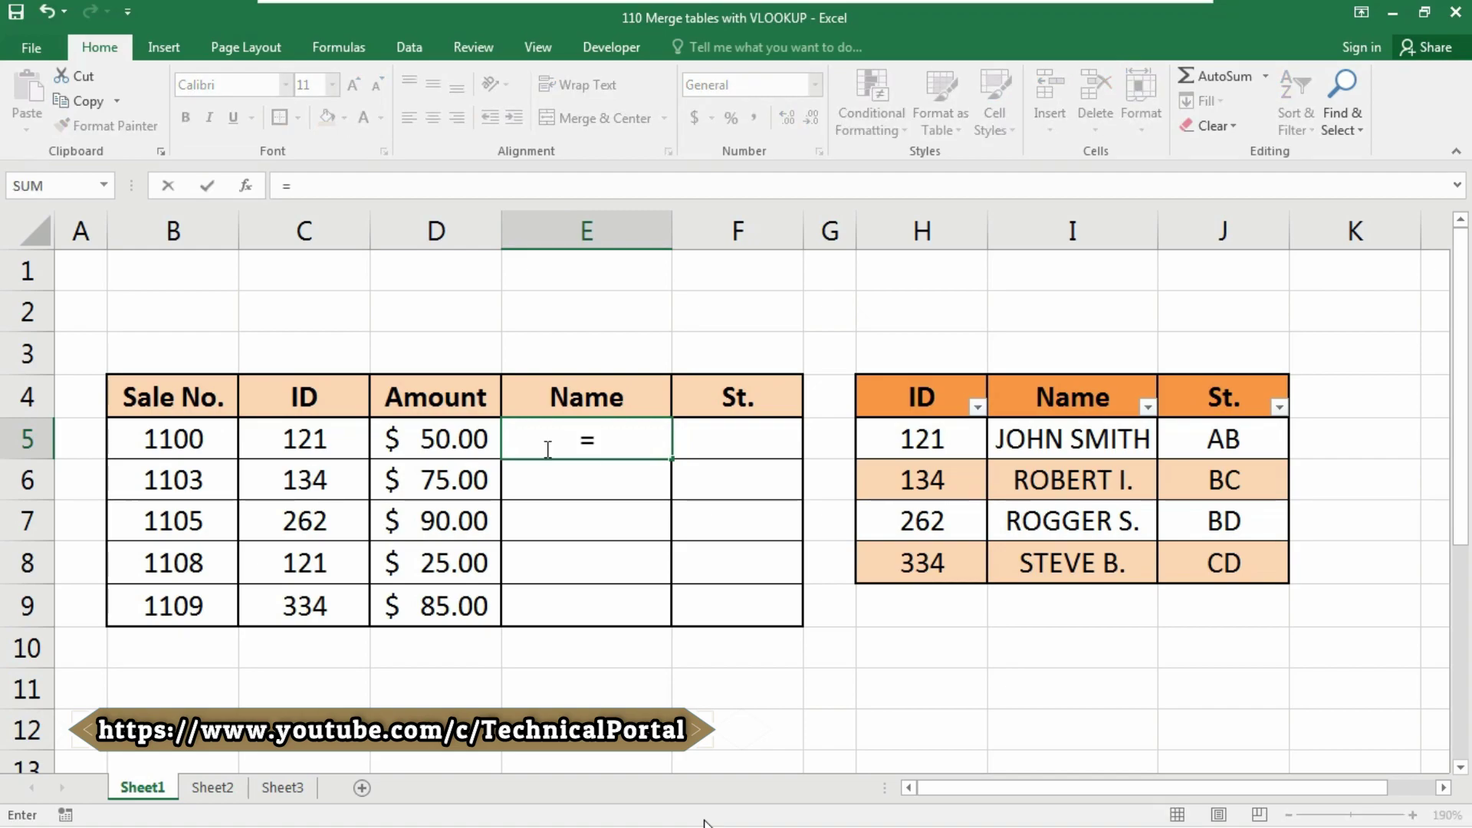
type("vloo")
key("Tab")
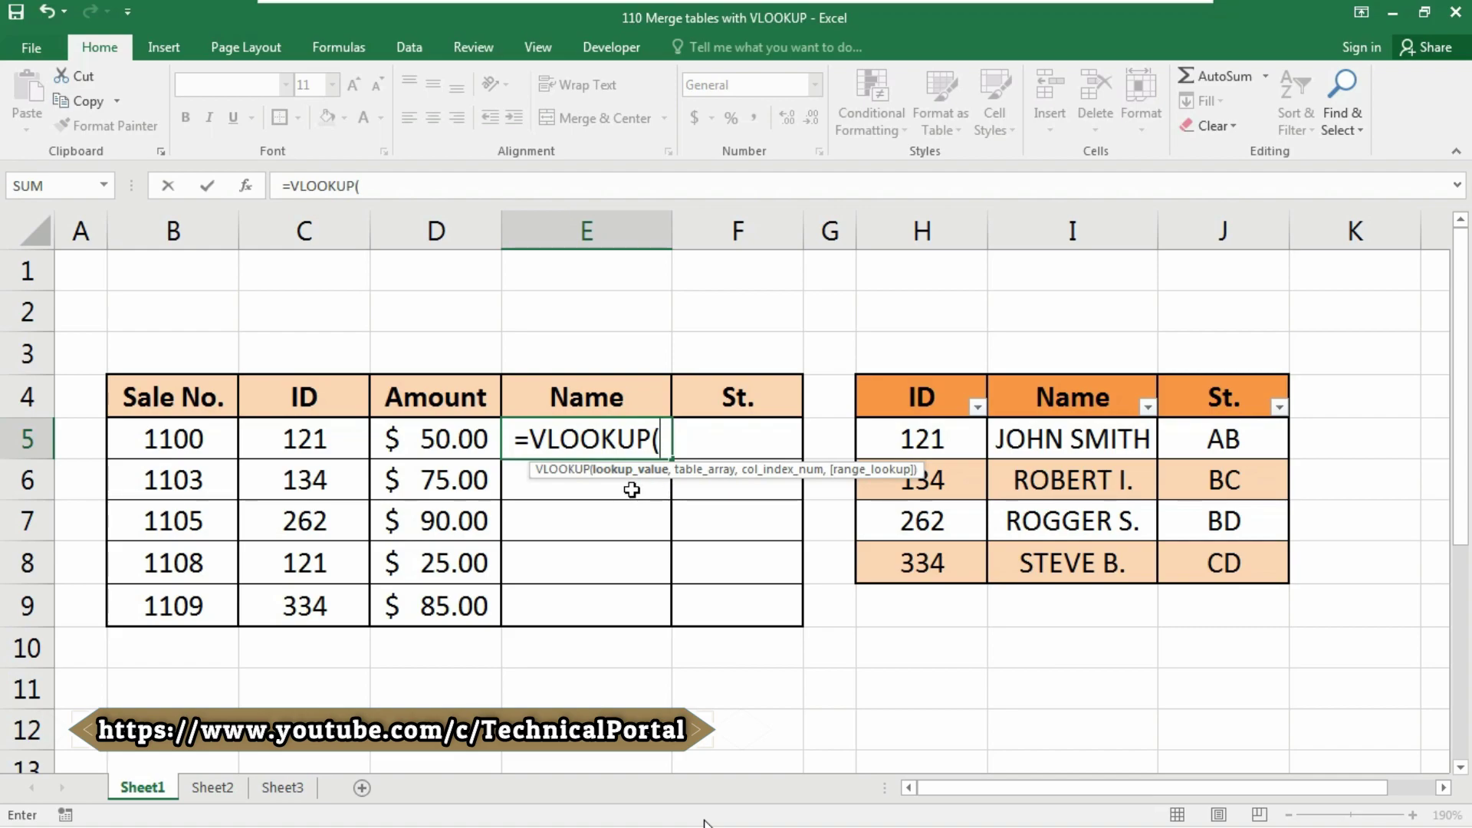
left_click(325, 435)
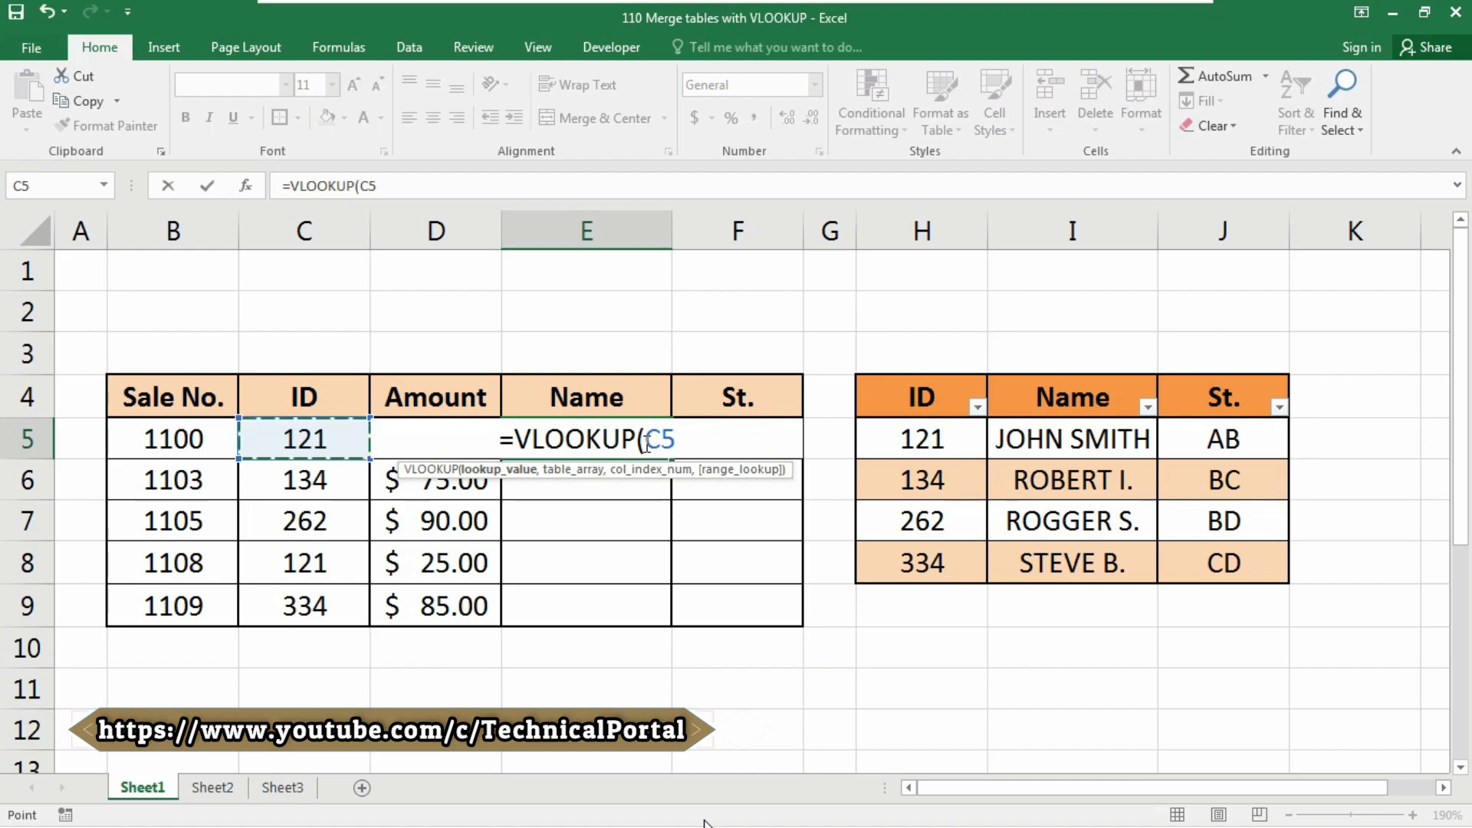
key("F4")
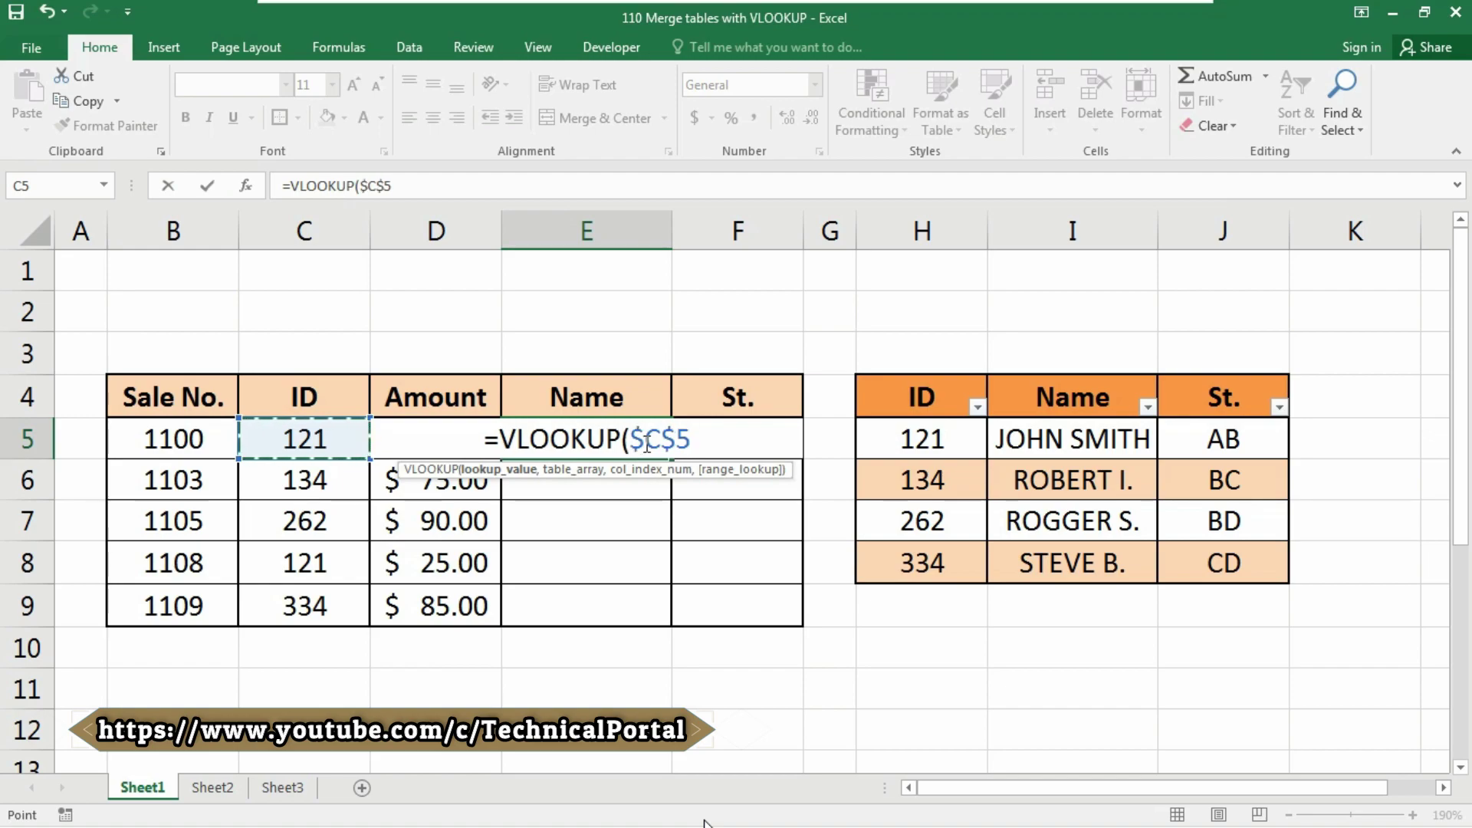
key("F4")
key("F4")
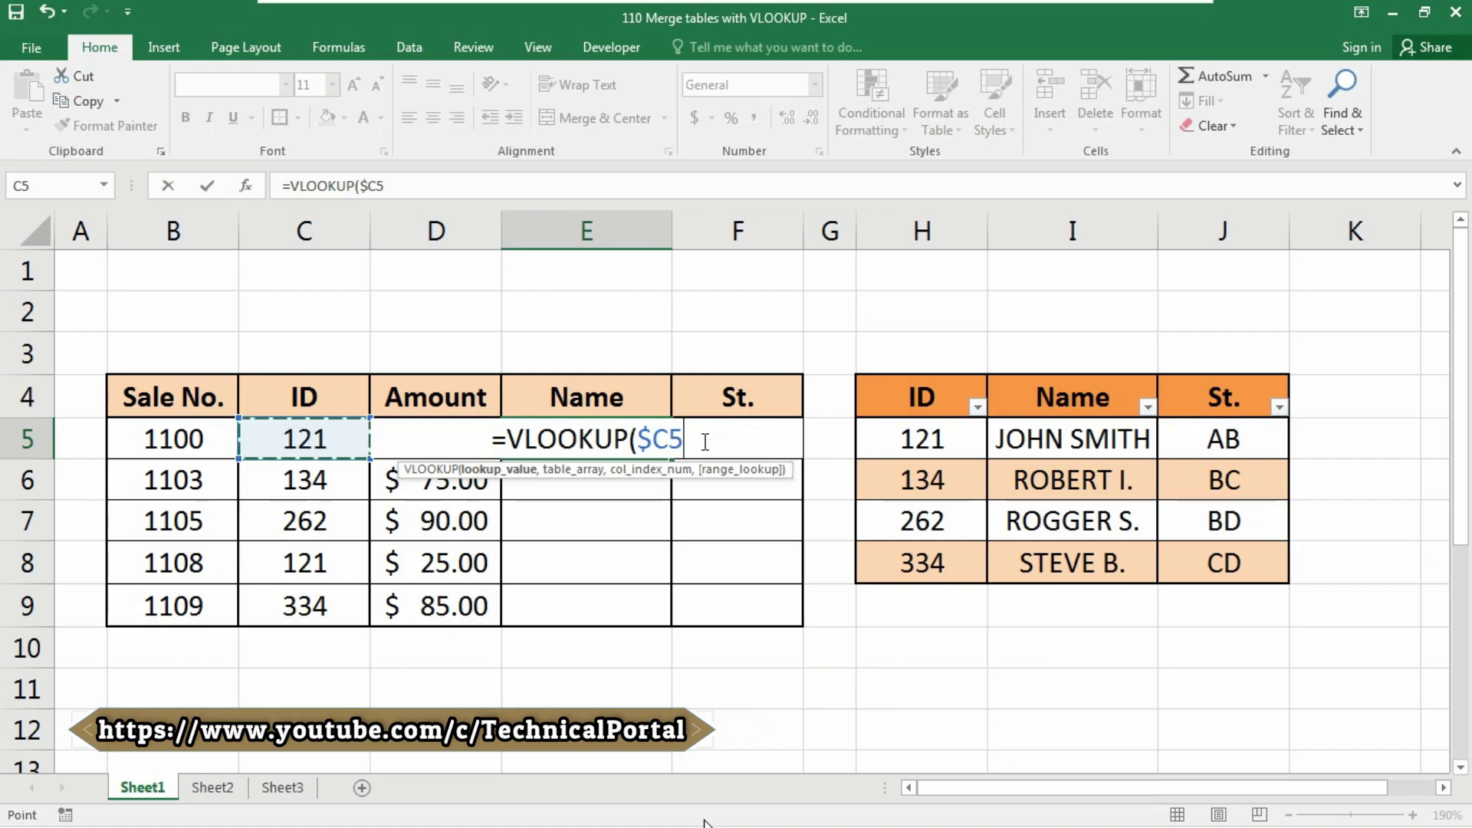
type(",")
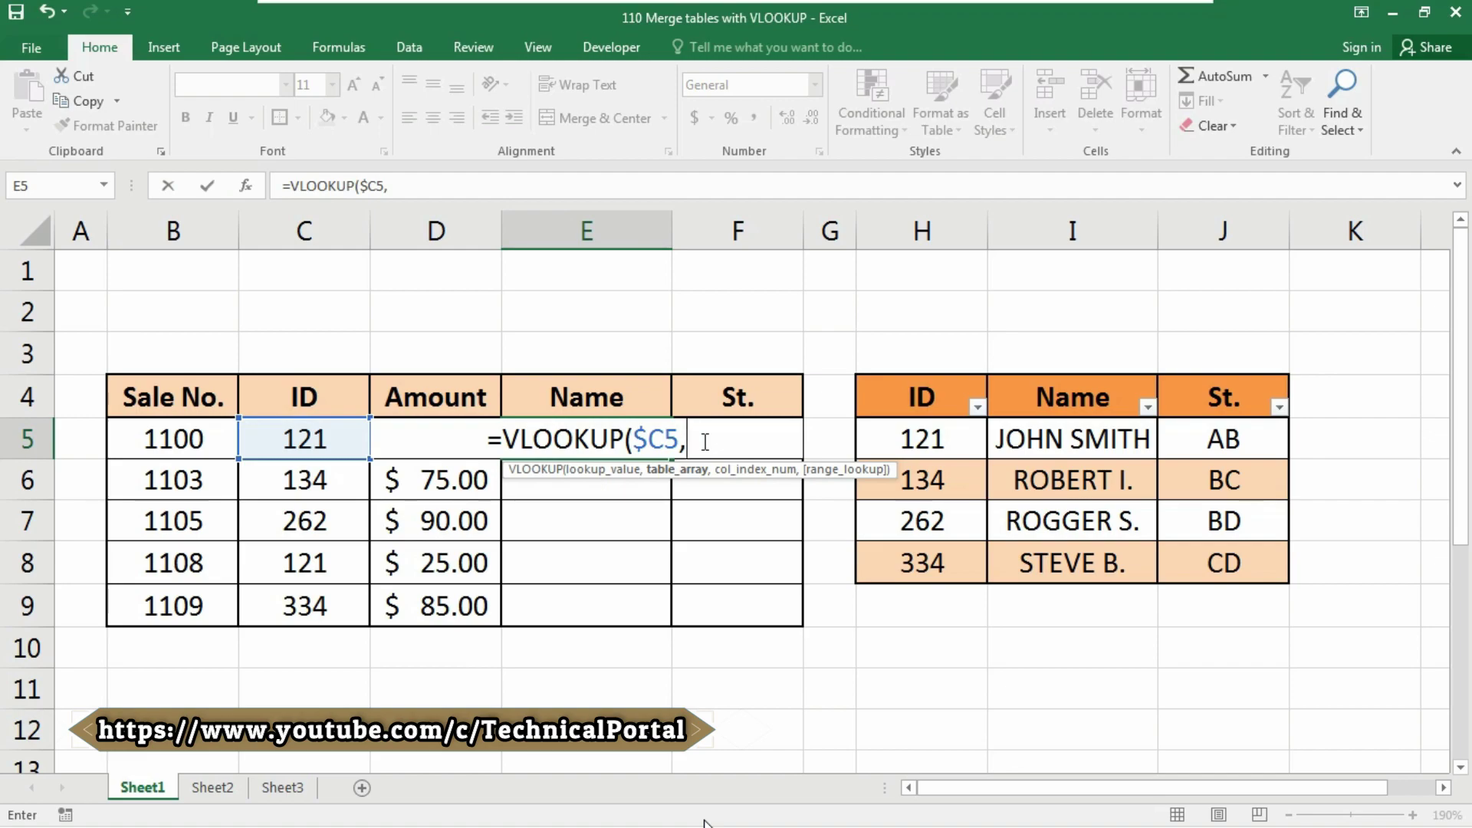
Step: Add the customer table as the absolute lookup range $H$5:$J$8
left_click_drag(943, 441, 1230, 566)
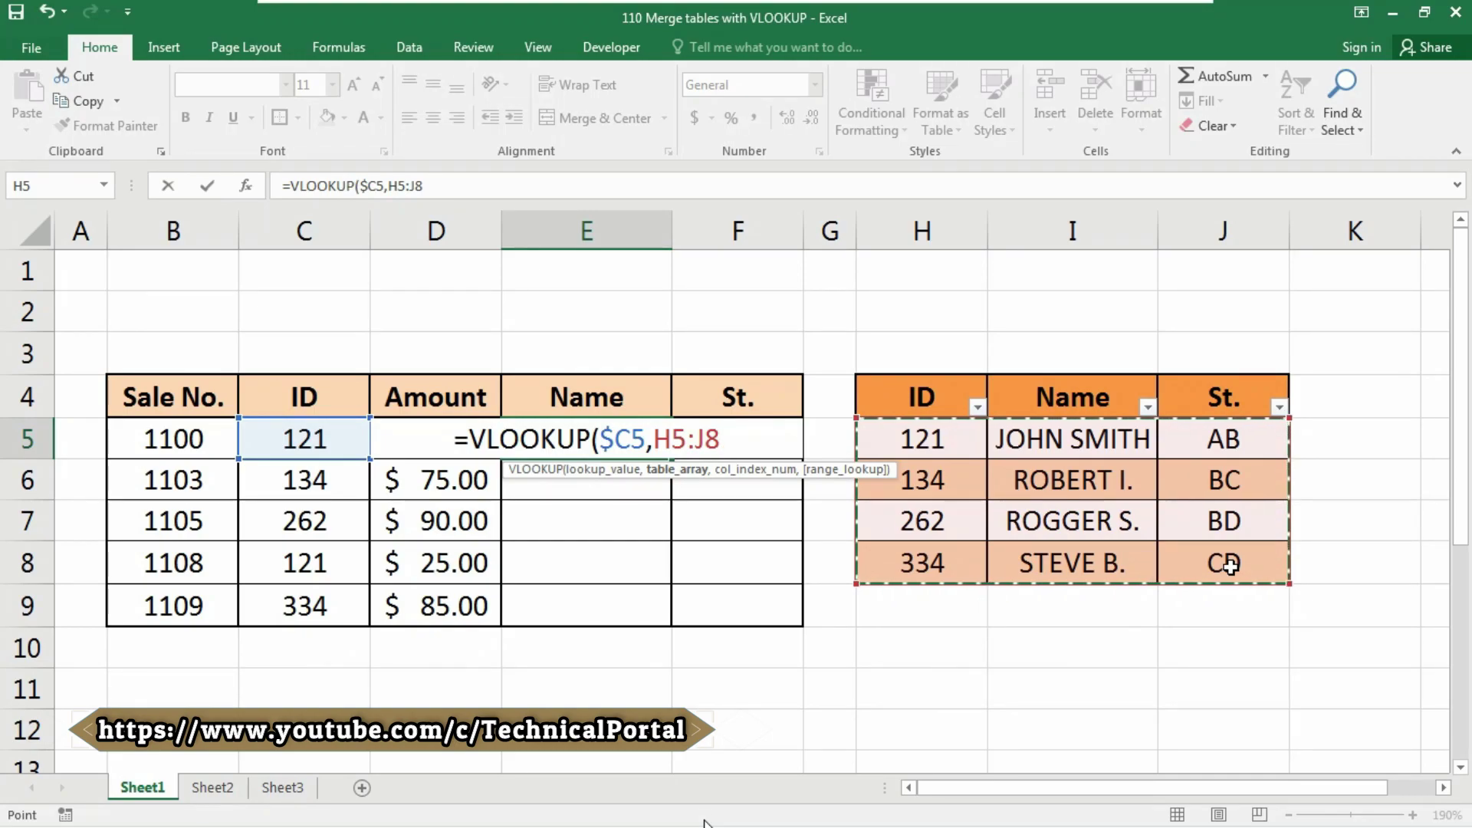
key("F4")
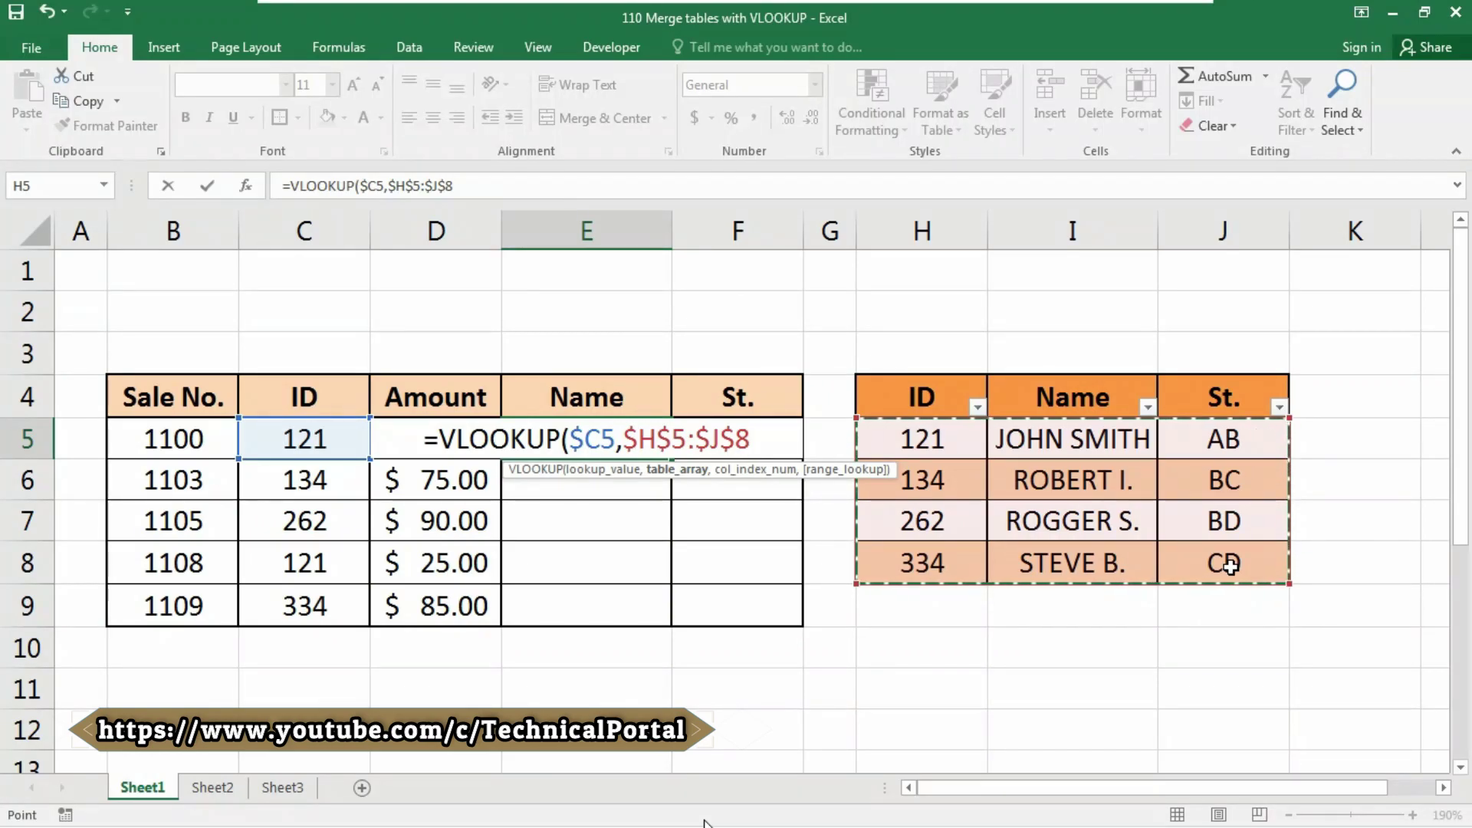
type(",")
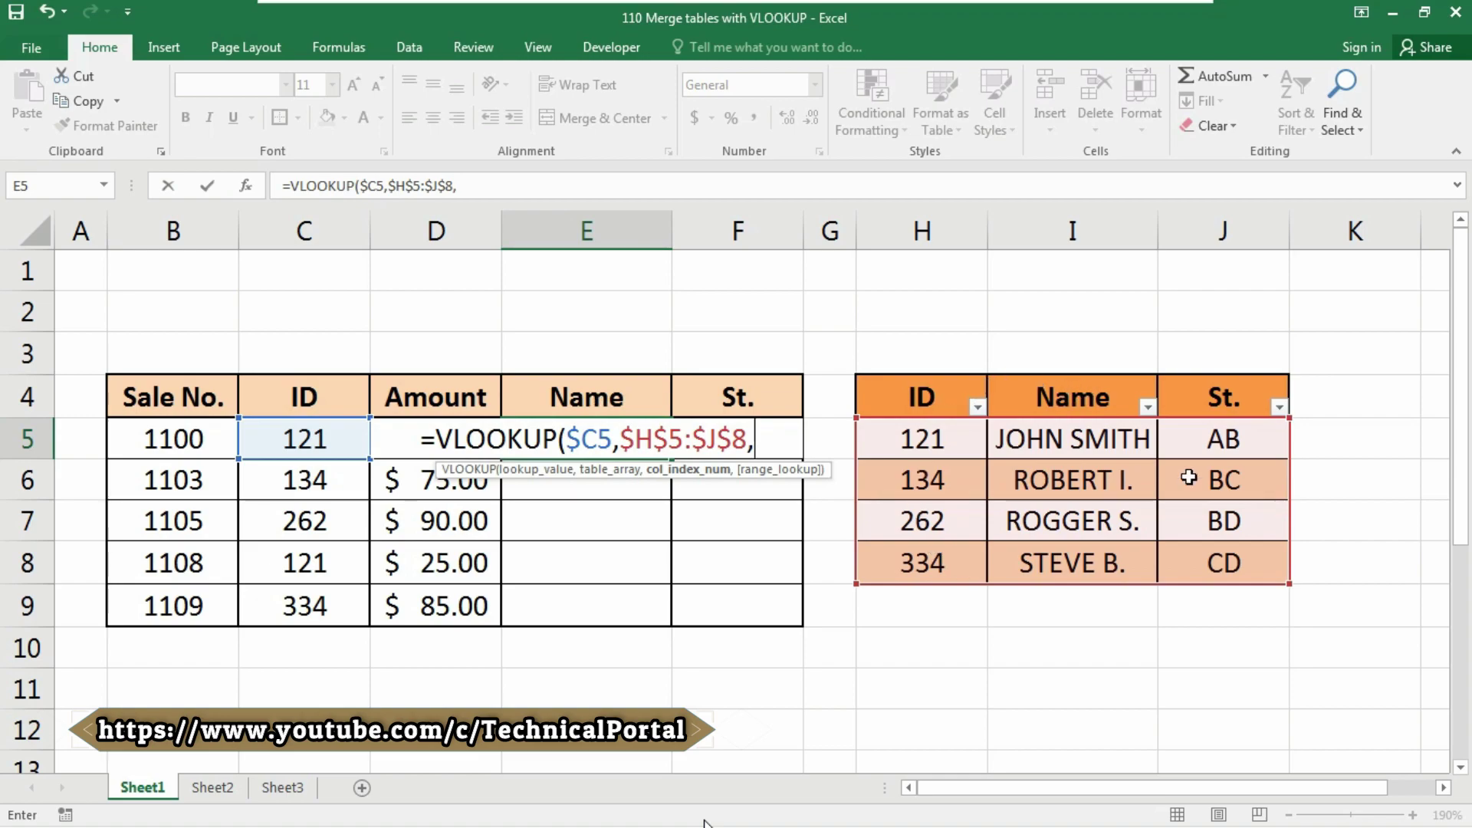
Step: Finish E5 with COLUMN()-3 as column index and 0 for exact match
type("c")
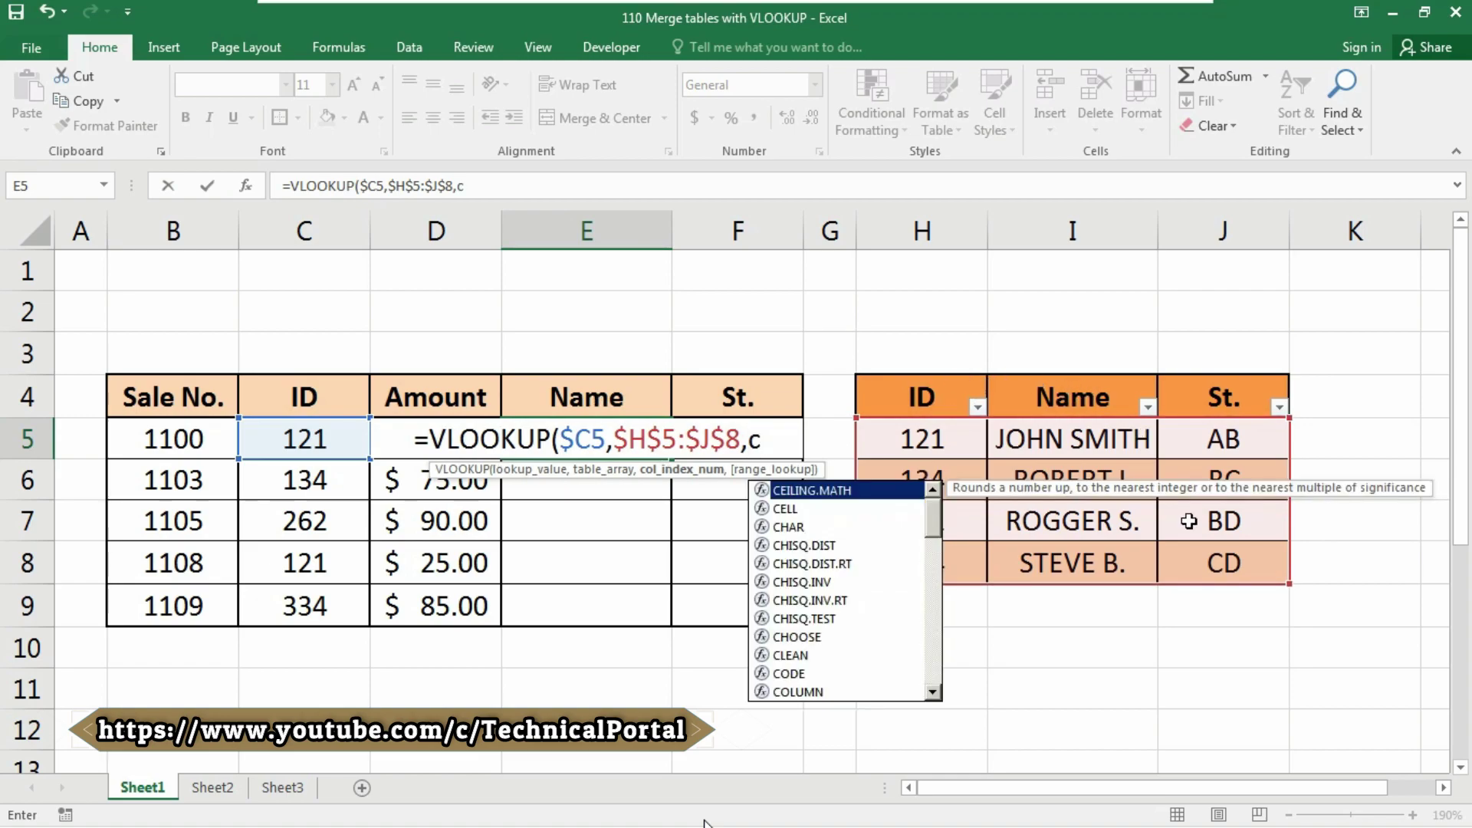
type("olu")
key("Tab")
type(")")
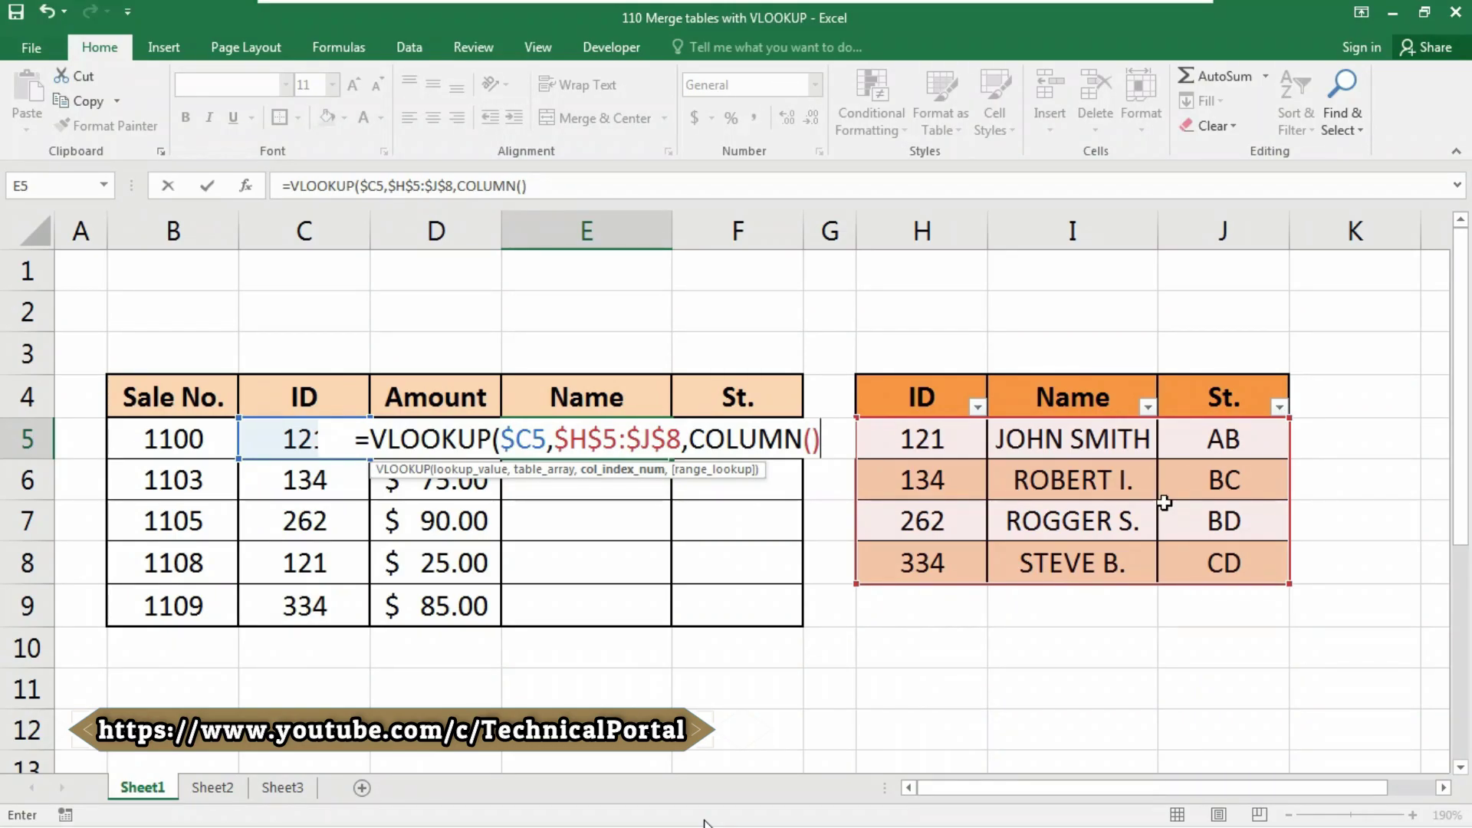
type("-3")
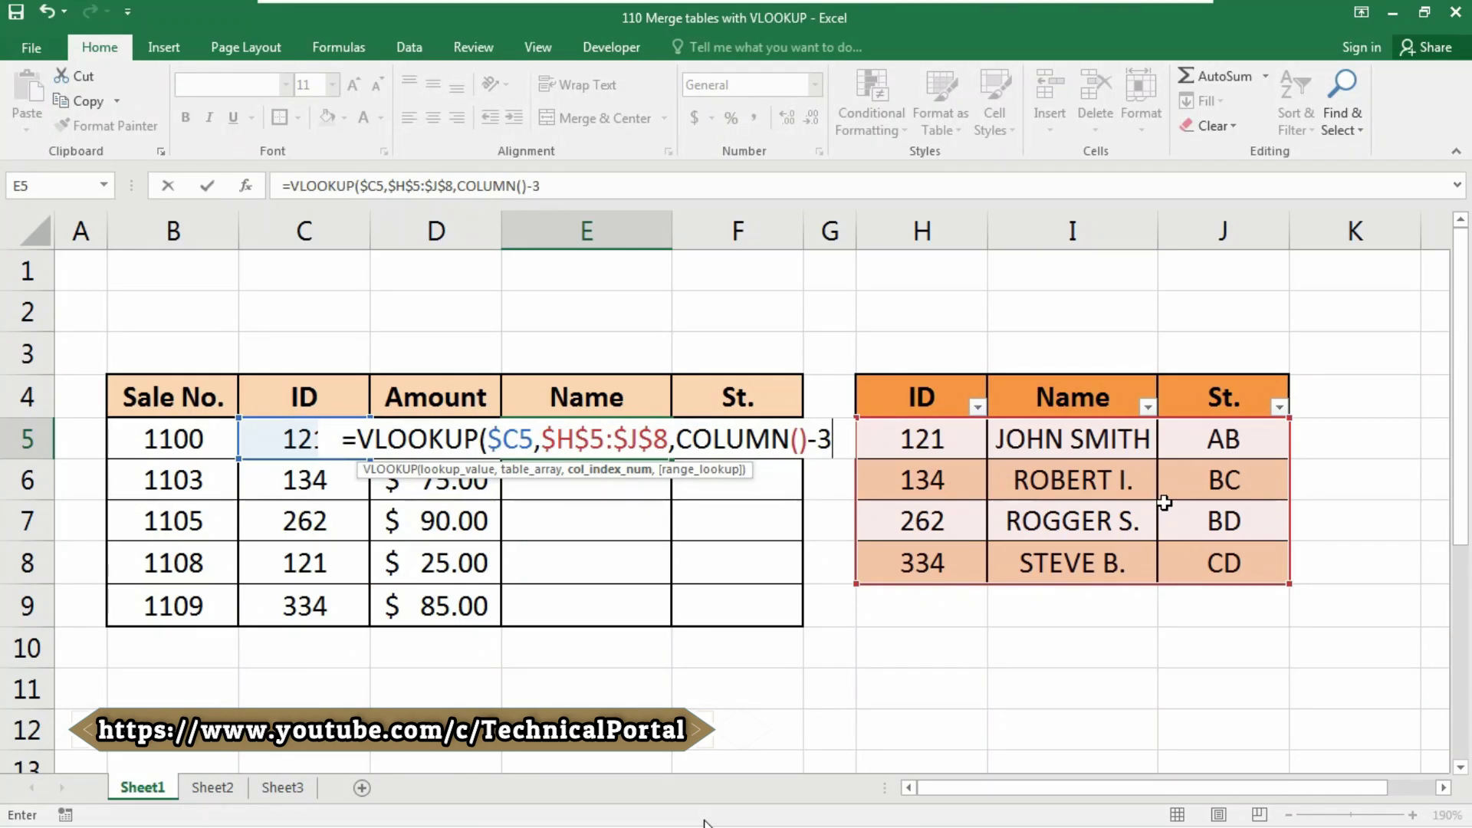
type(",")
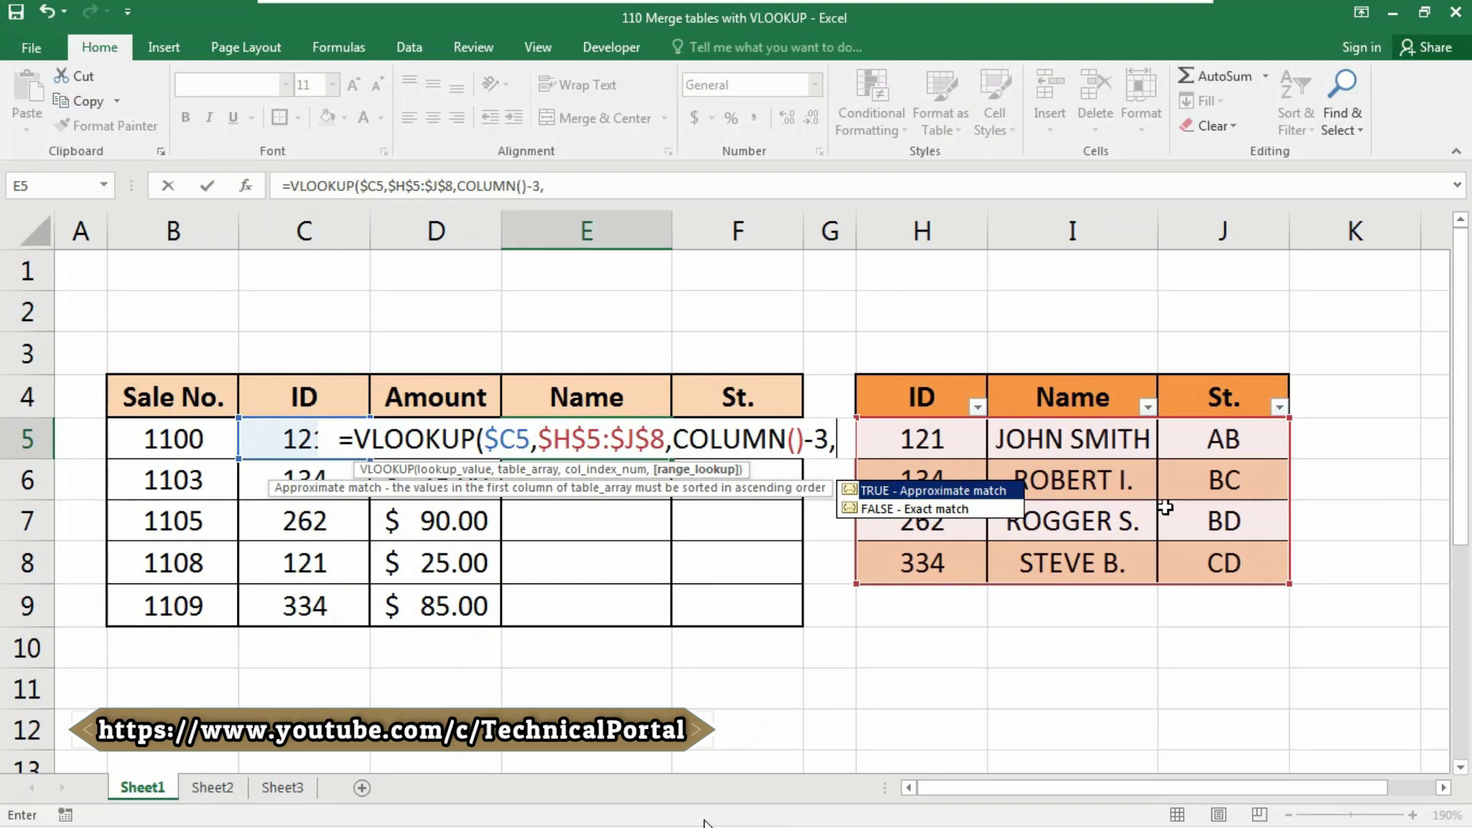
type("0")
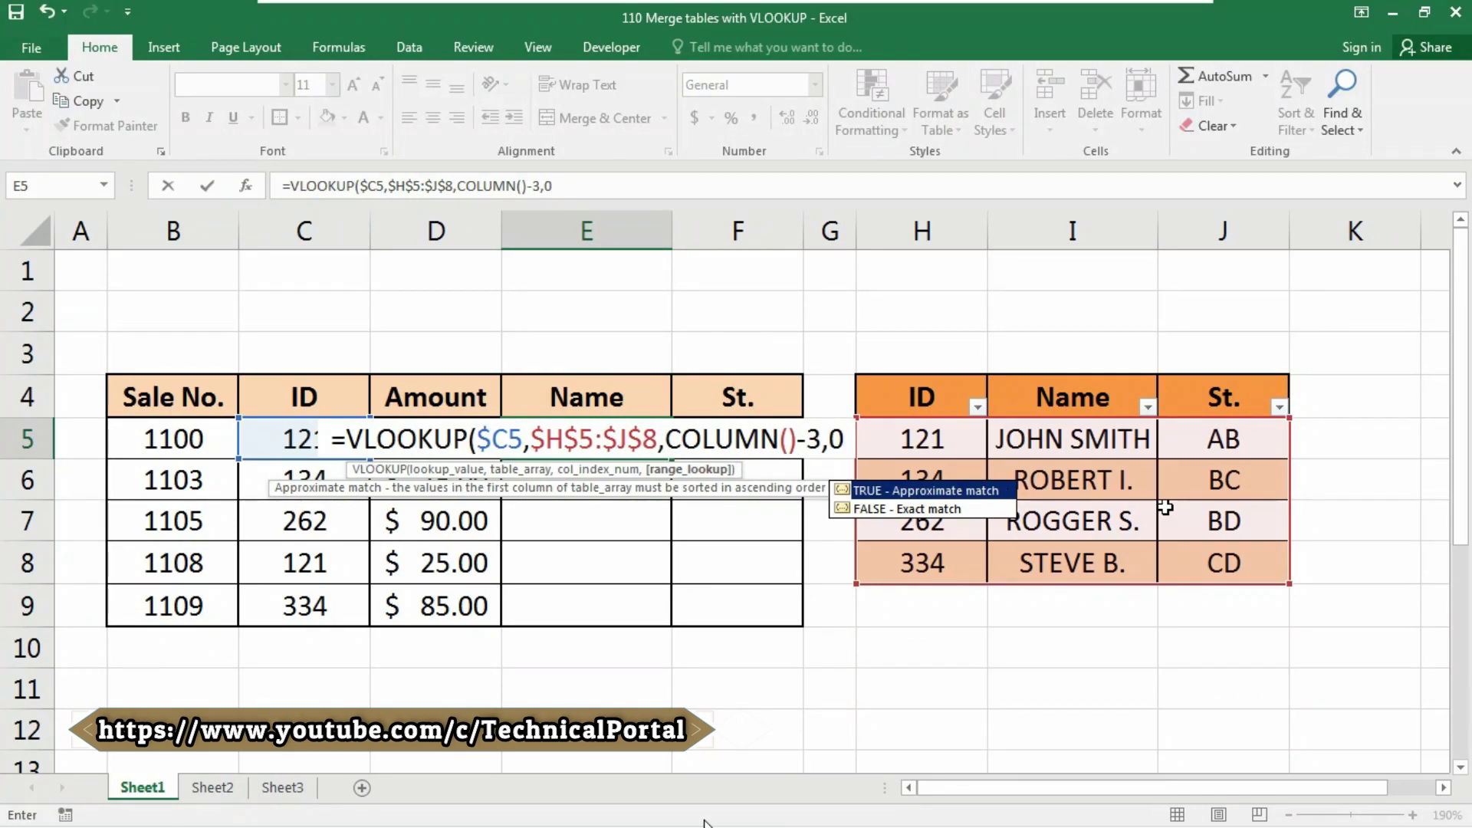
type(")")
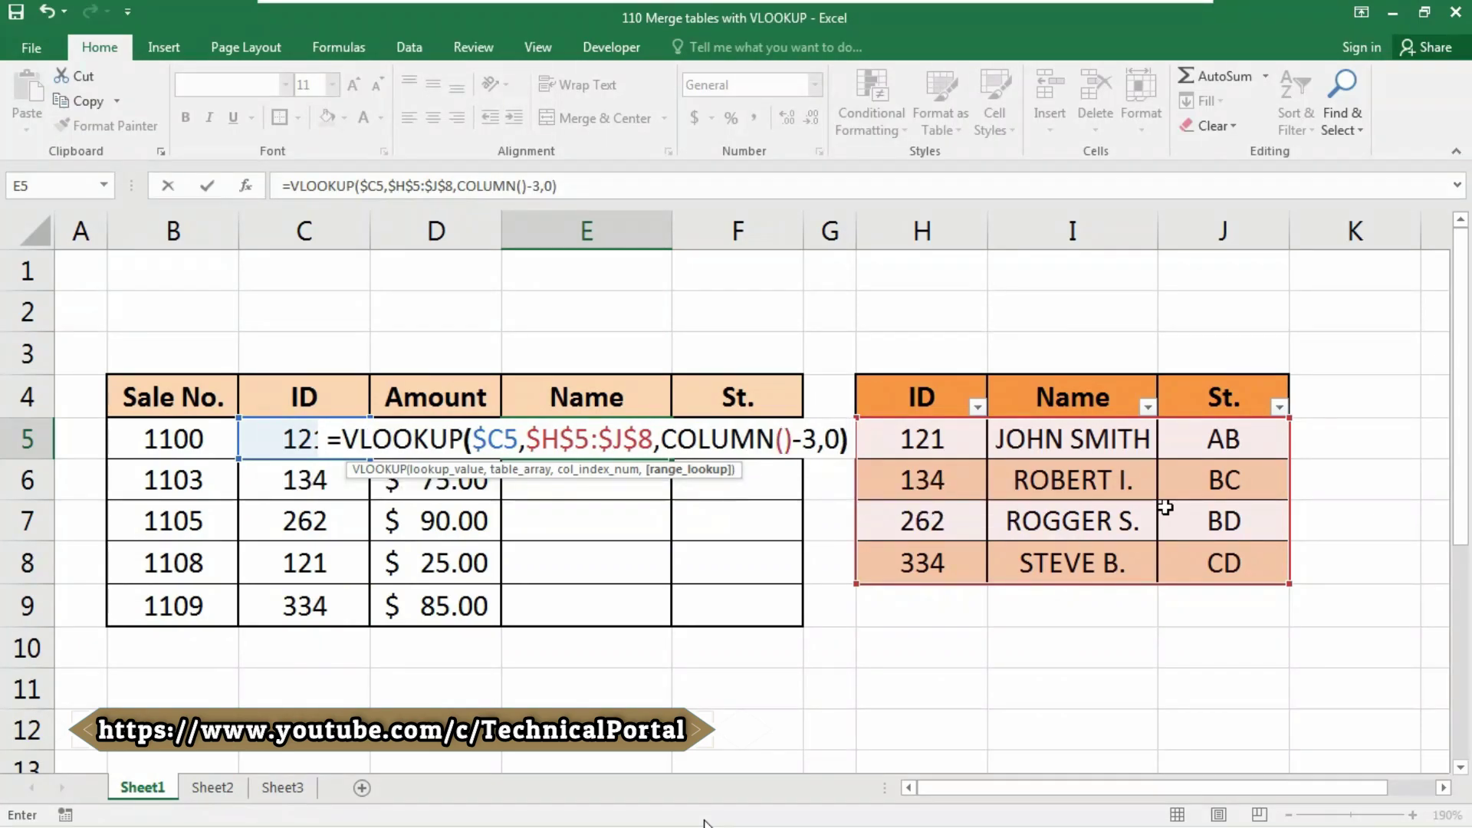
key("Return")
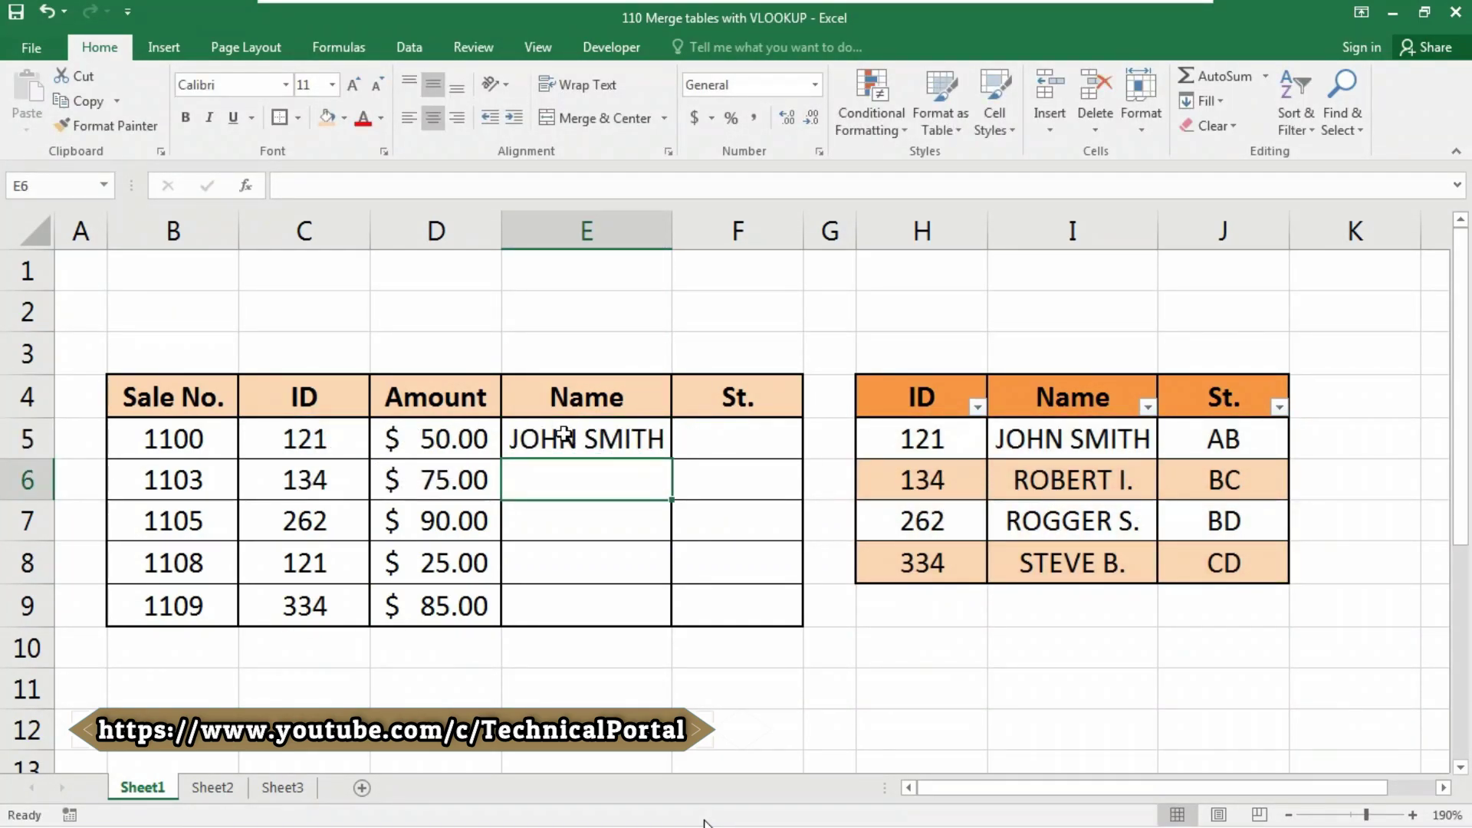
Step: Copy E5's formula across to F5, then down through row 9
left_click(621, 438)
left_click_drag(677, 460, 762, 450)
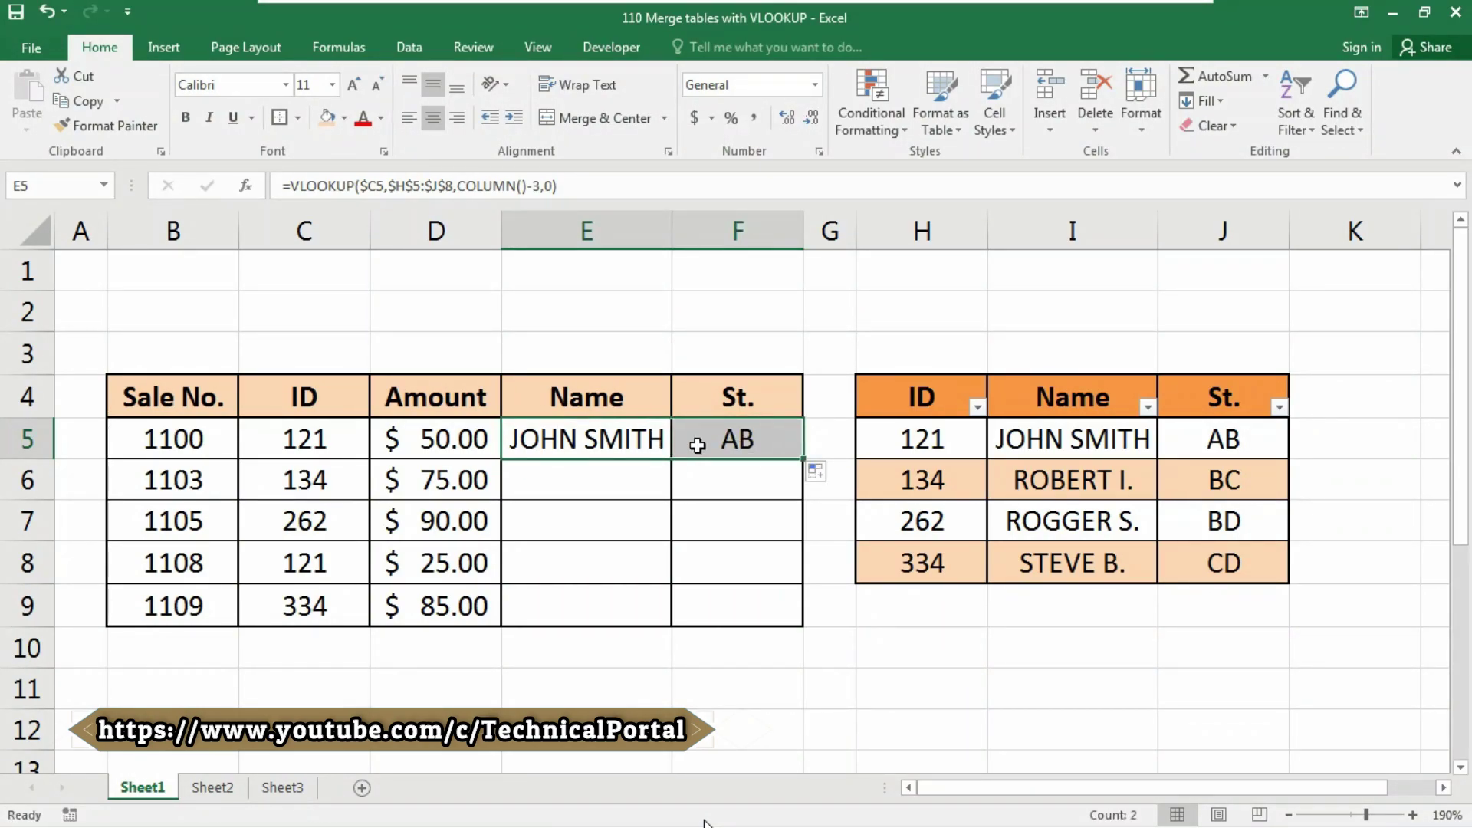
left_click_drag(803, 459, 801, 612)
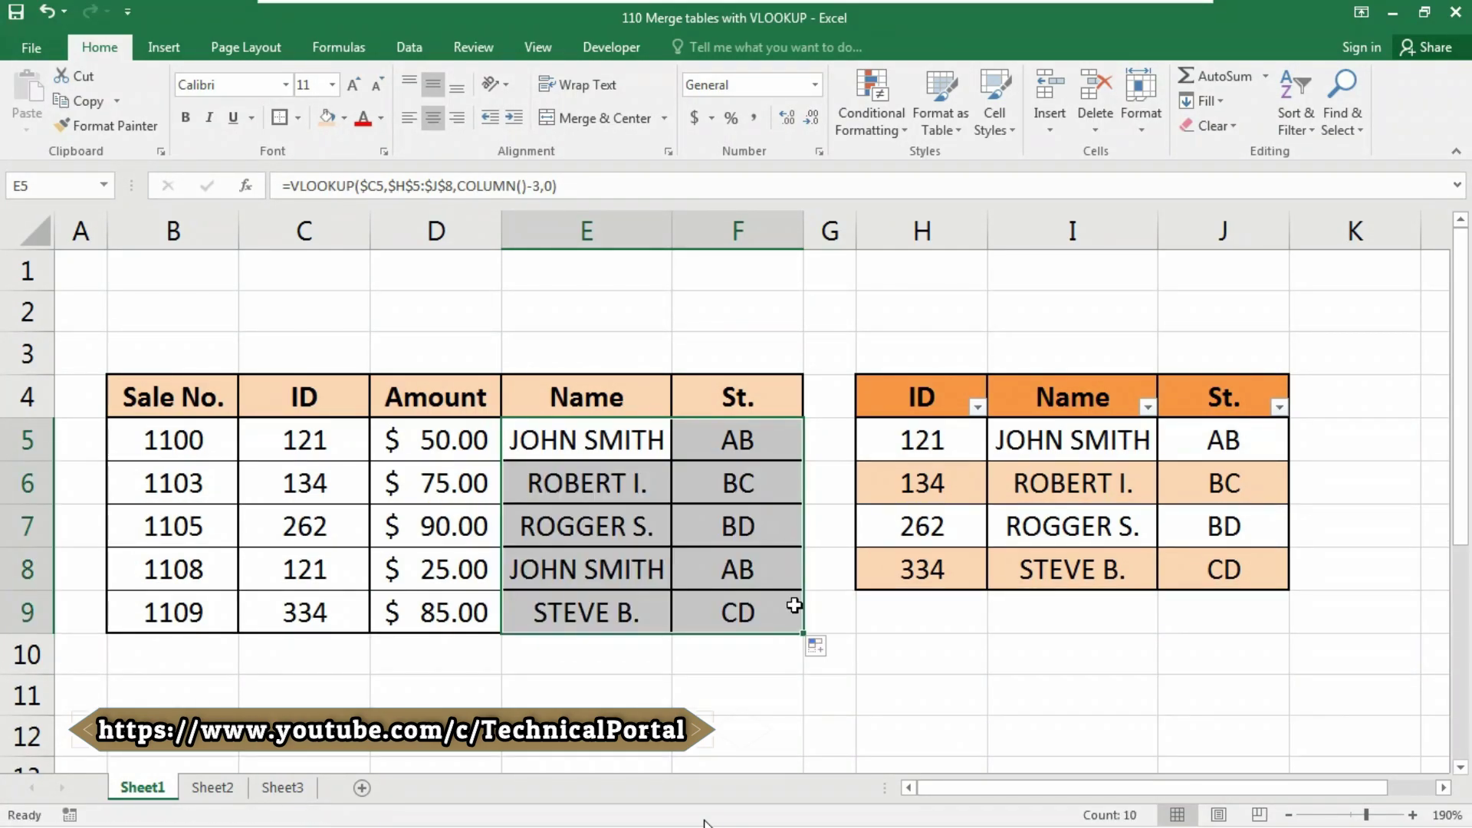
left_click(739, 482)
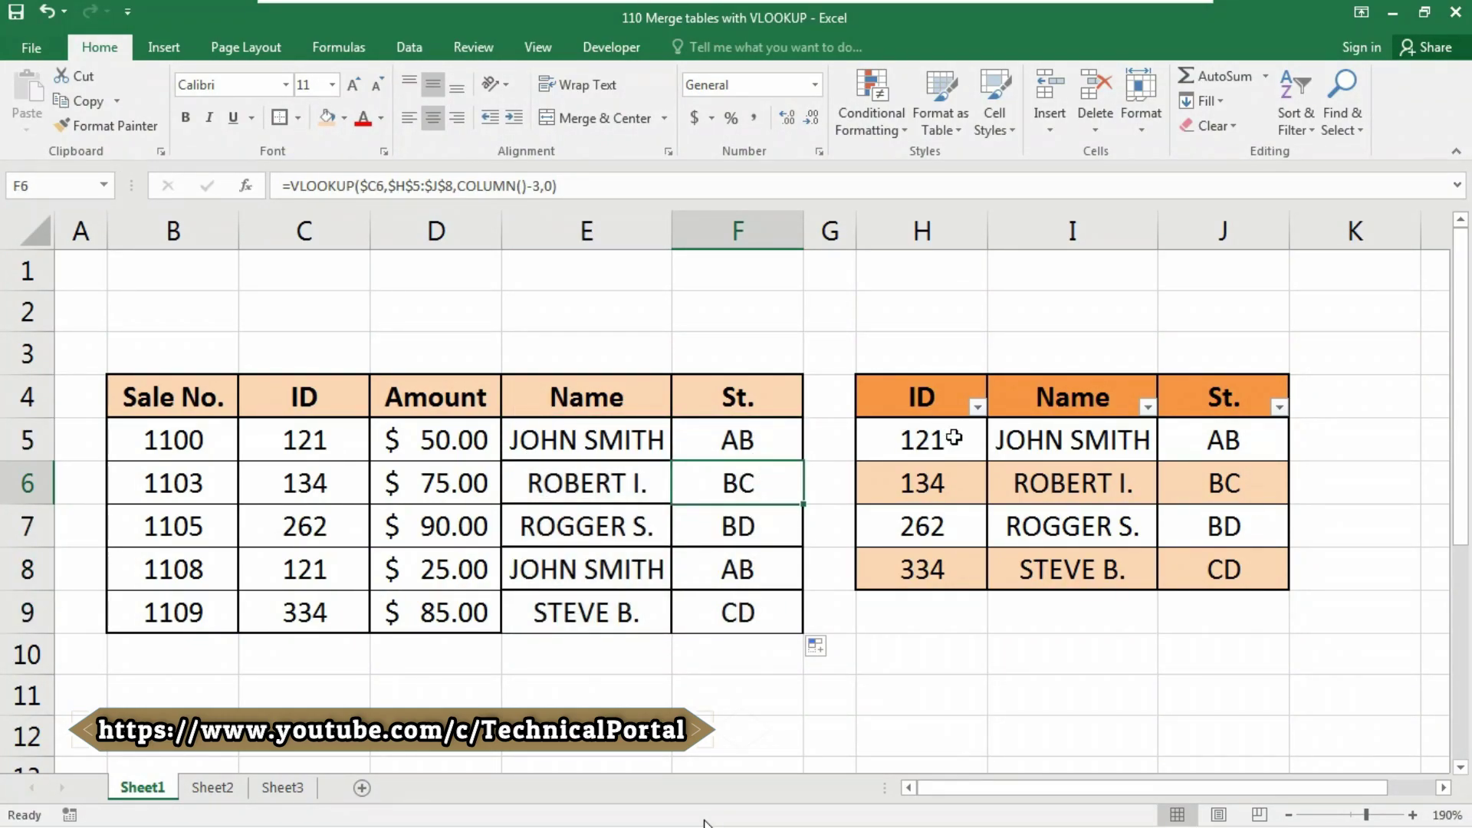
left_click(591, 435)
double_click(591, 437)
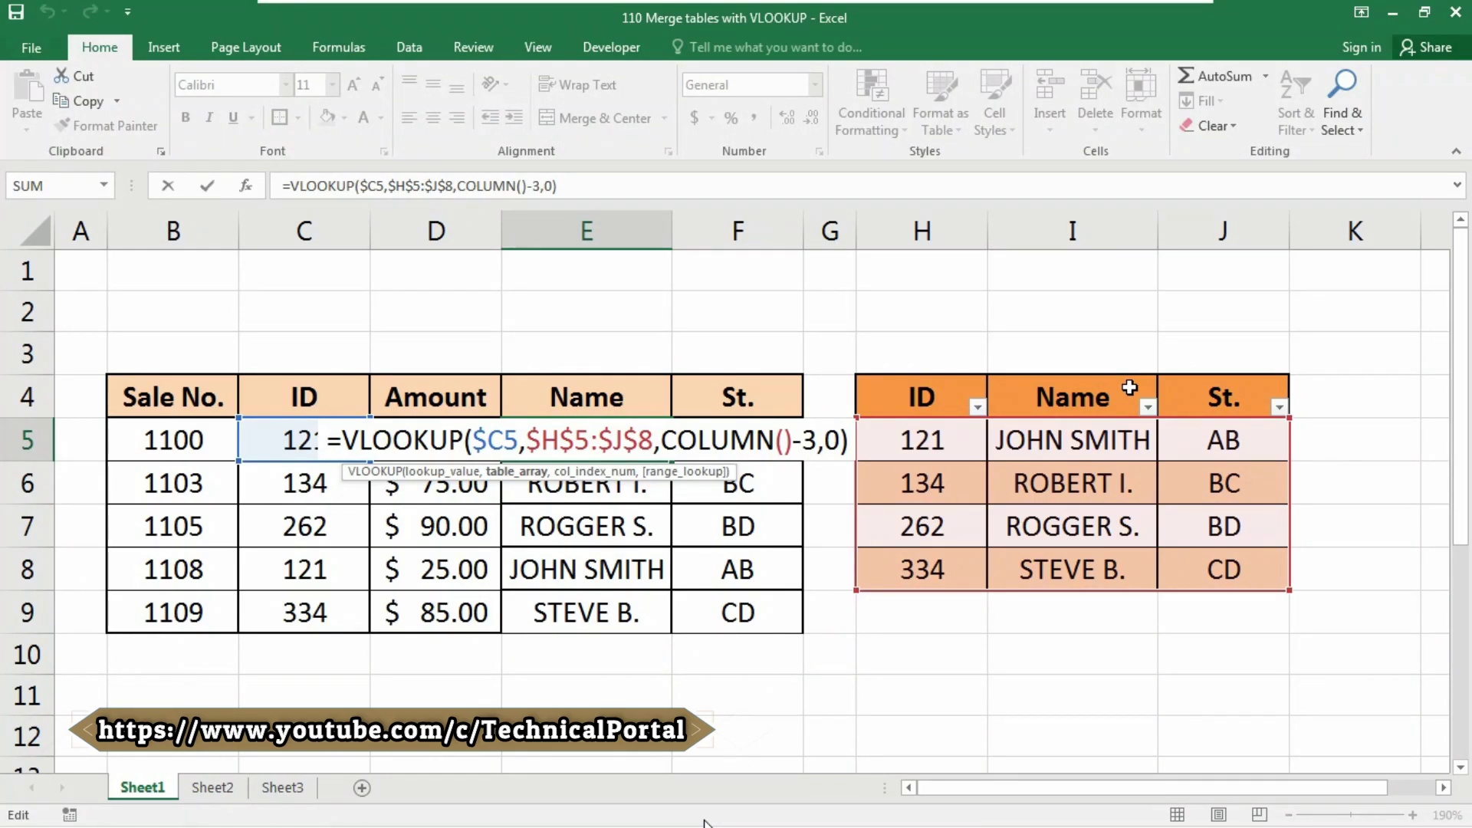
key("Return")
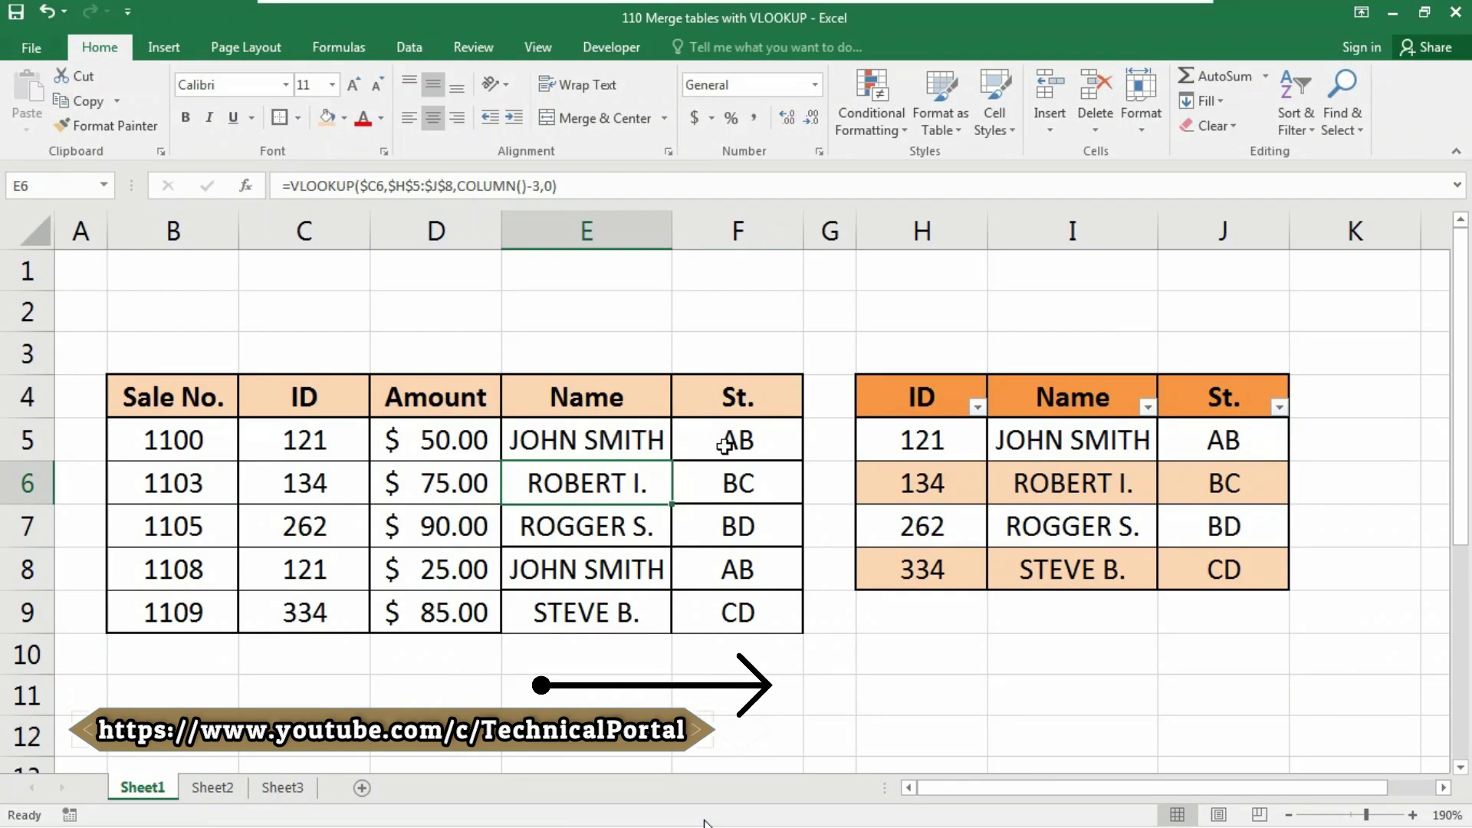
left_click(765, 438)
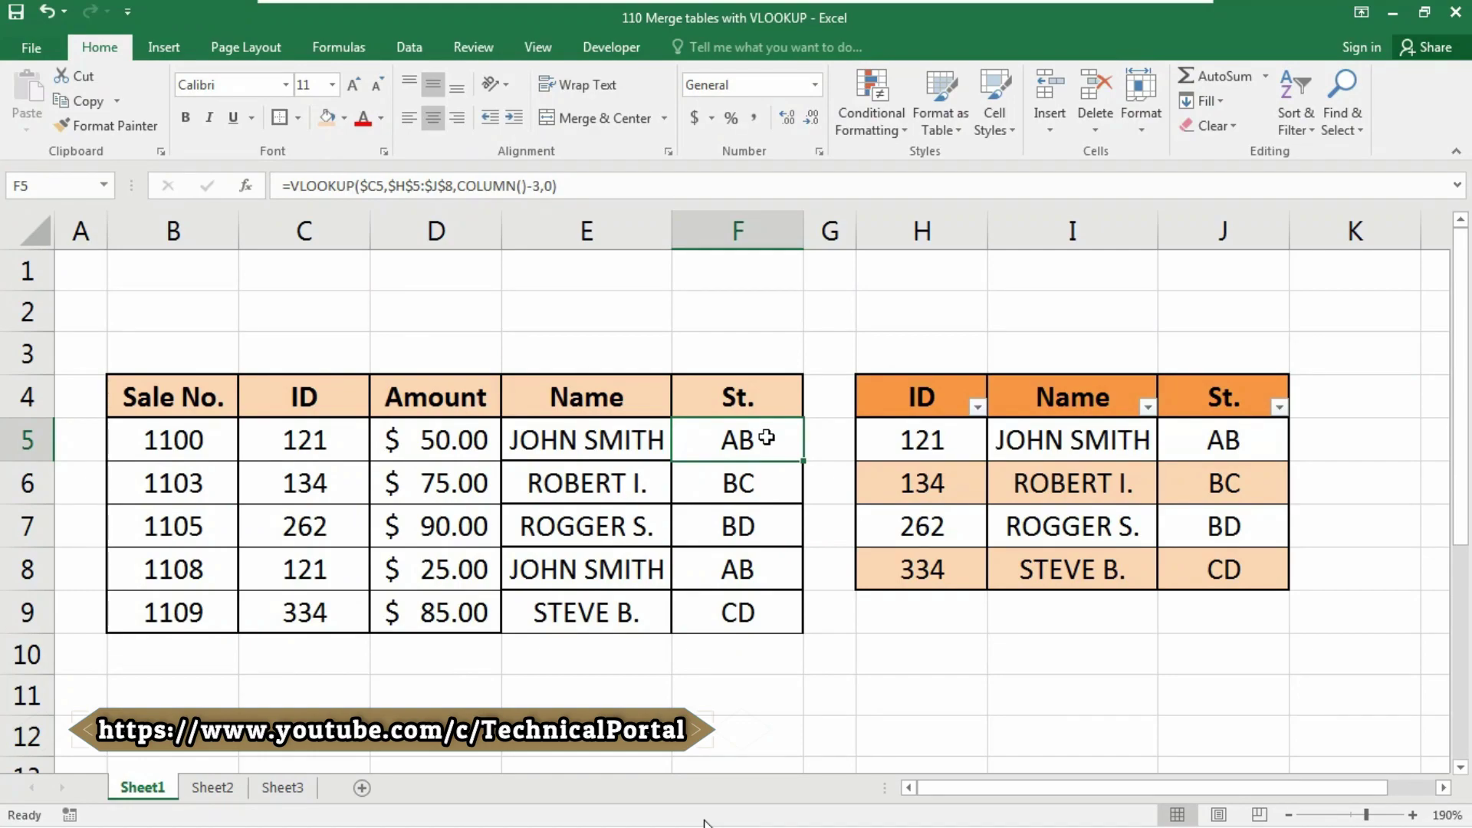
left_click(1077, 441)
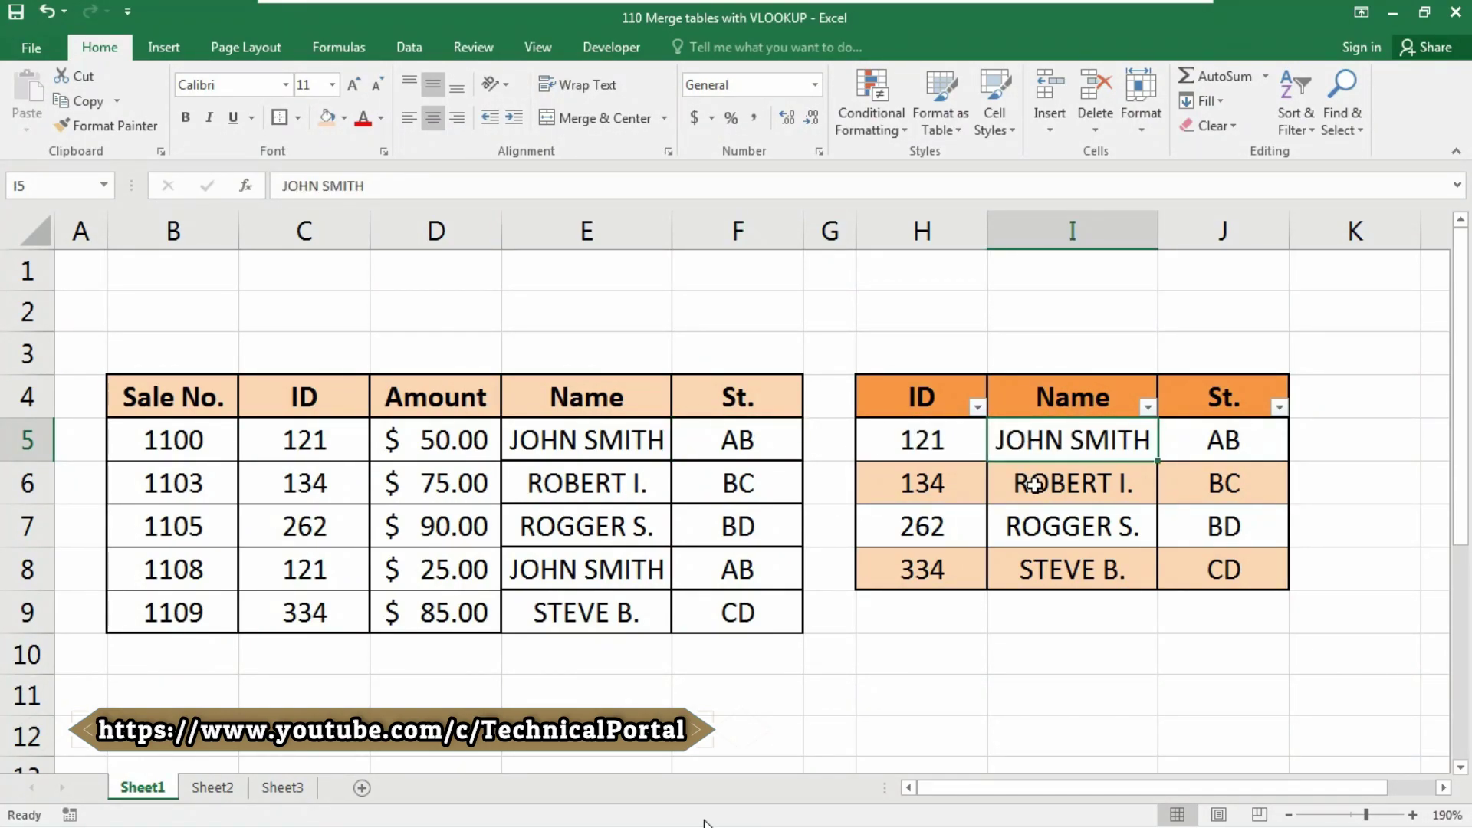
left_click(742, 435)
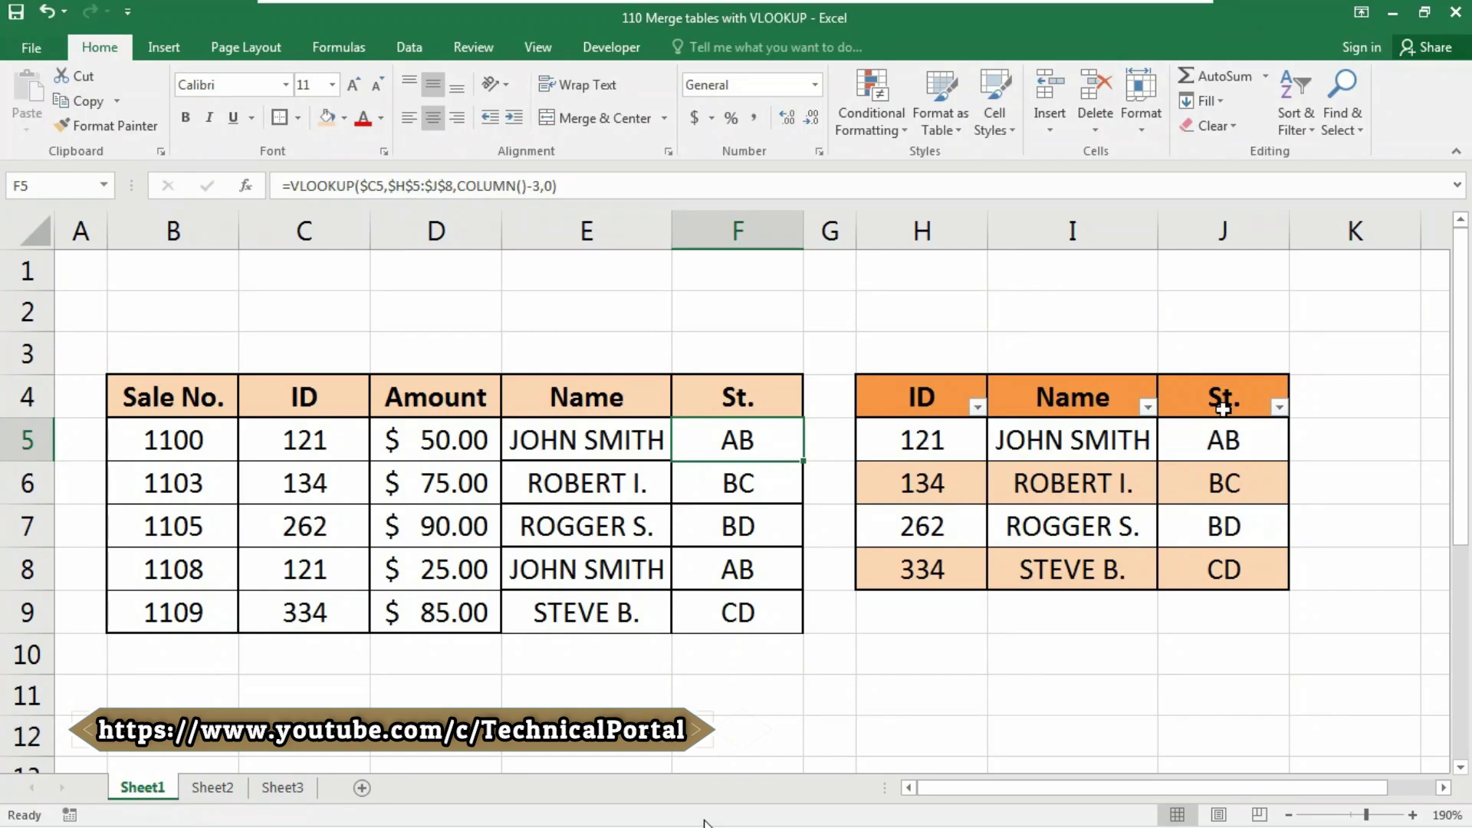
left_click(1248, 438)
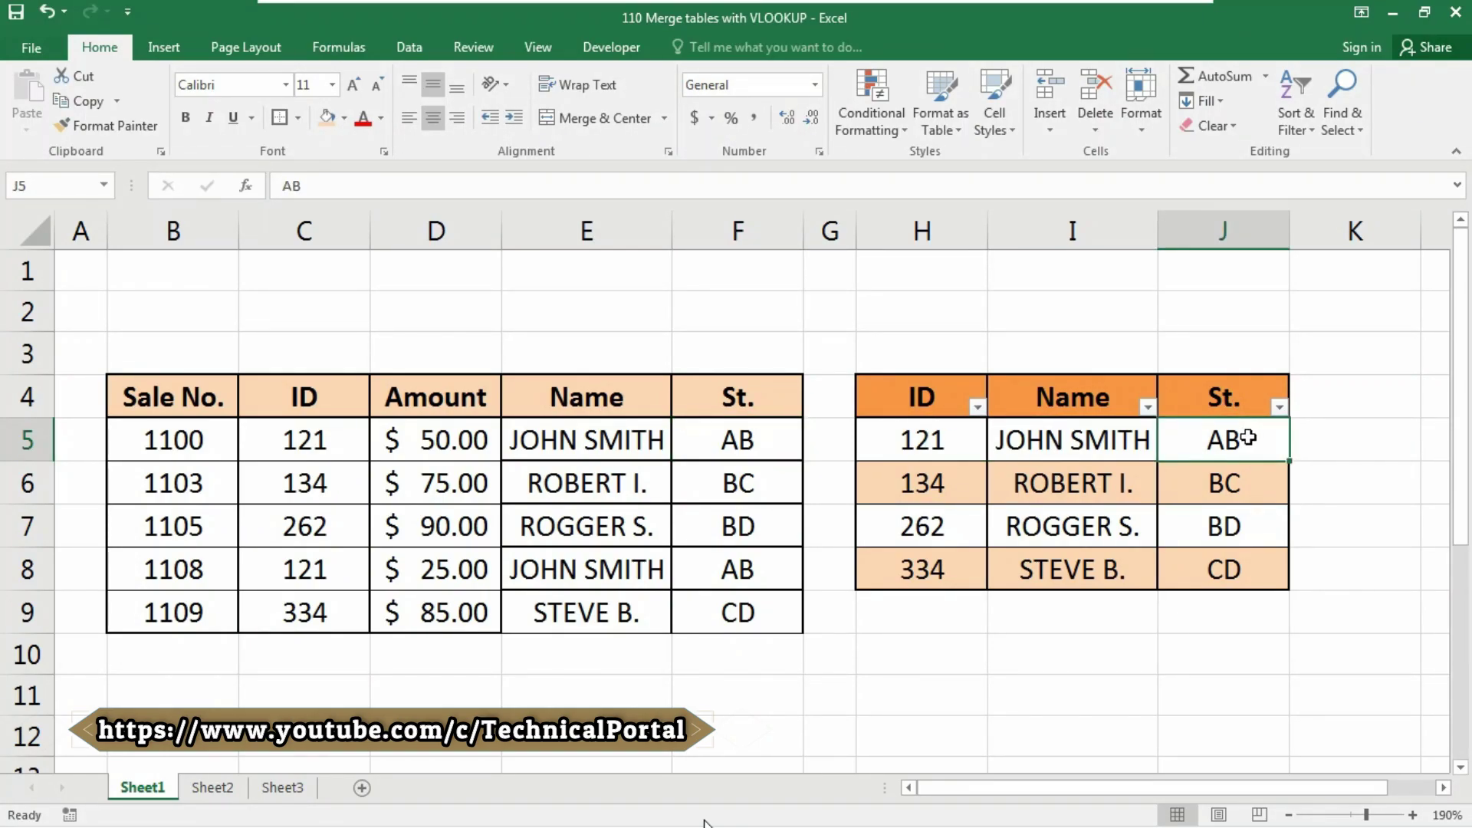